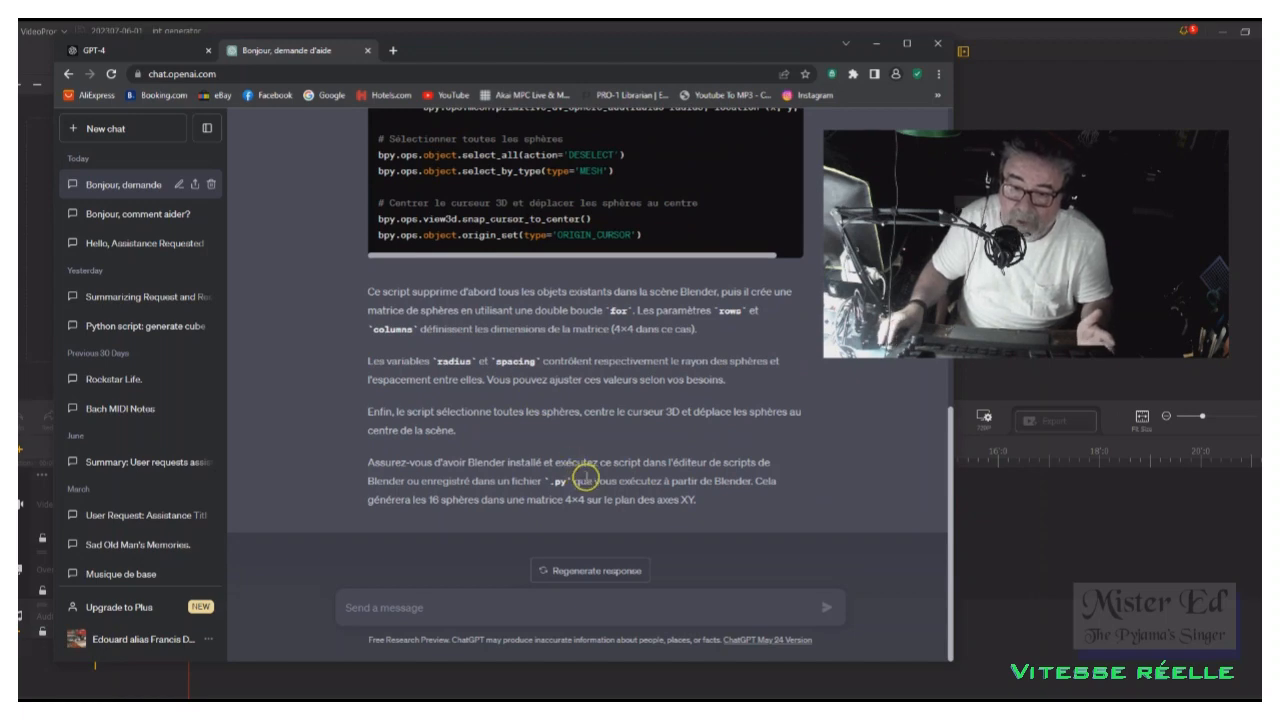
- Switch from the ChatGPT reply to Blender and start a new General scene
scroll(586, 478, "up", 5)
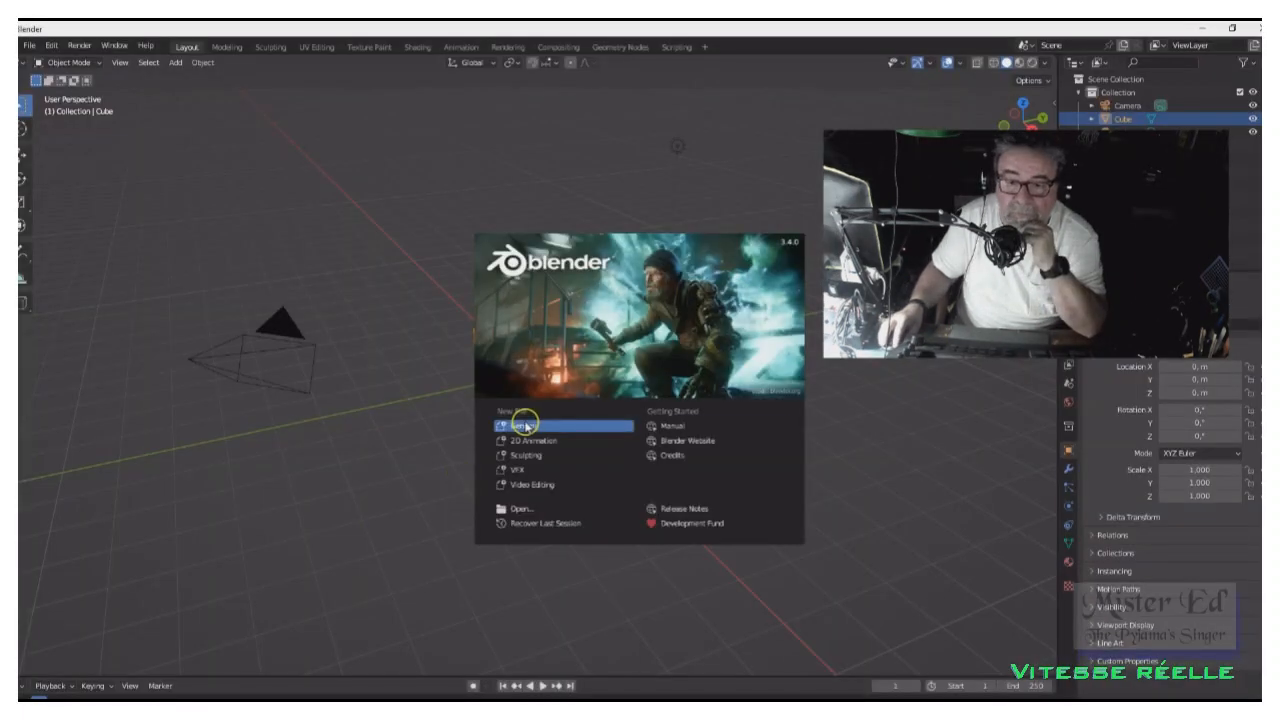
left_click(522, 425)
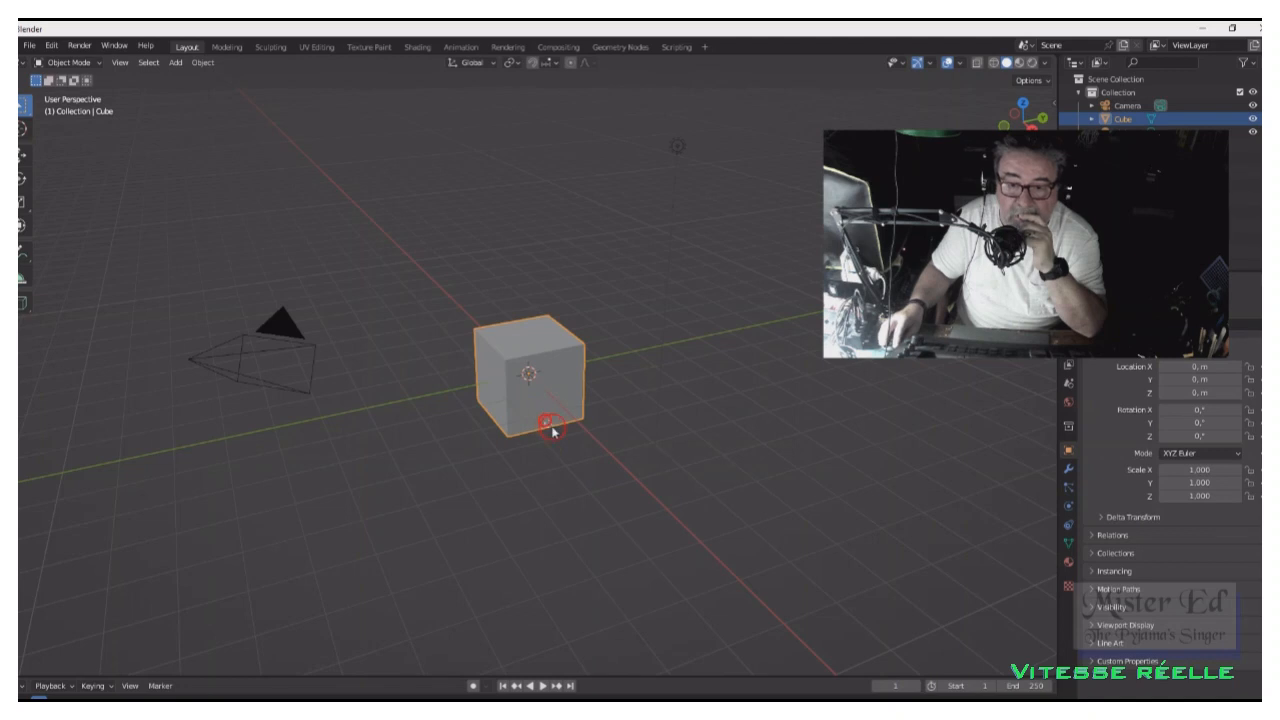
middle_click_drag(523, 423, 562, 440)
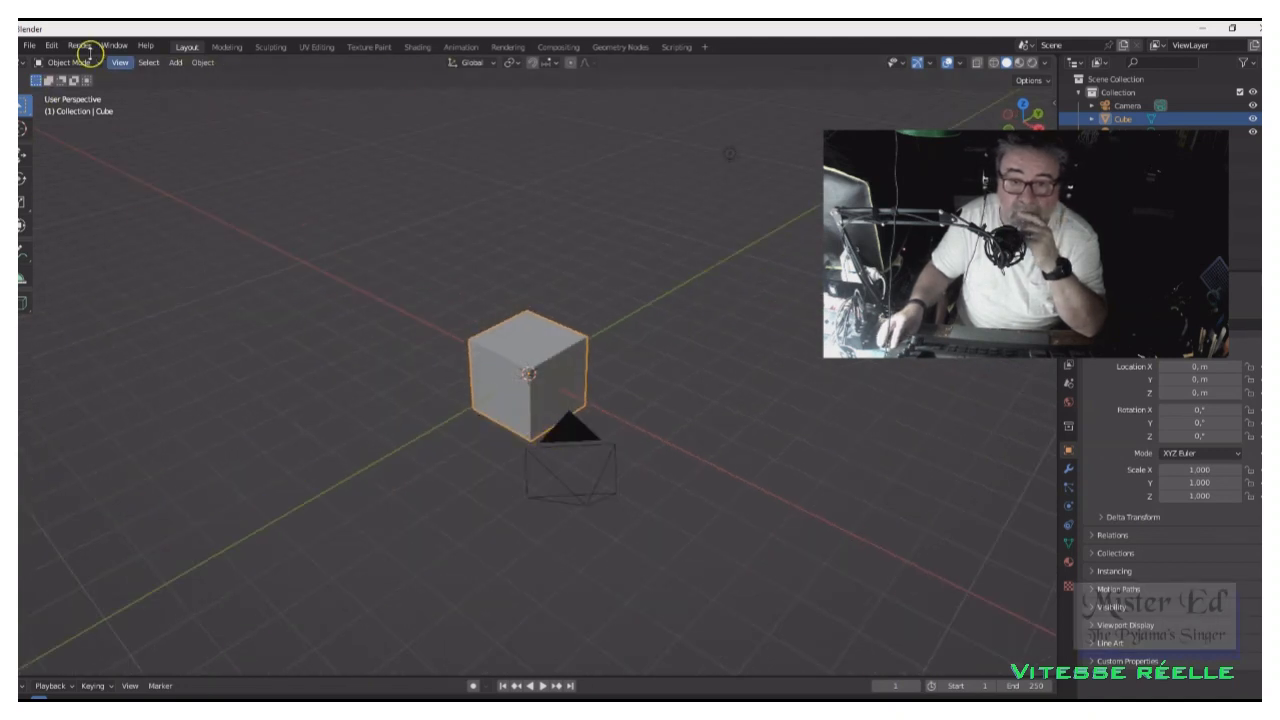
- Change the 3D Viewport to a Text Editor, create a new text and paste the copied sphere-matrix Python script into it
left_click(24, 64)
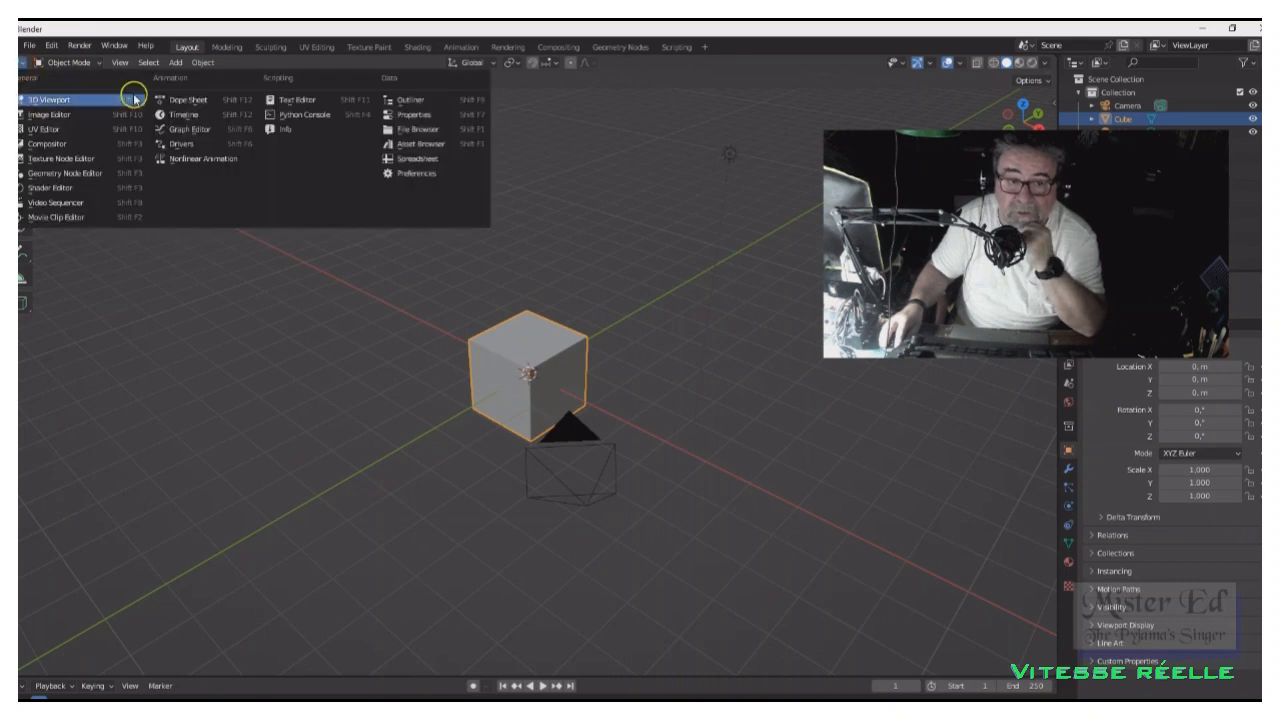
left_click(297, 104)
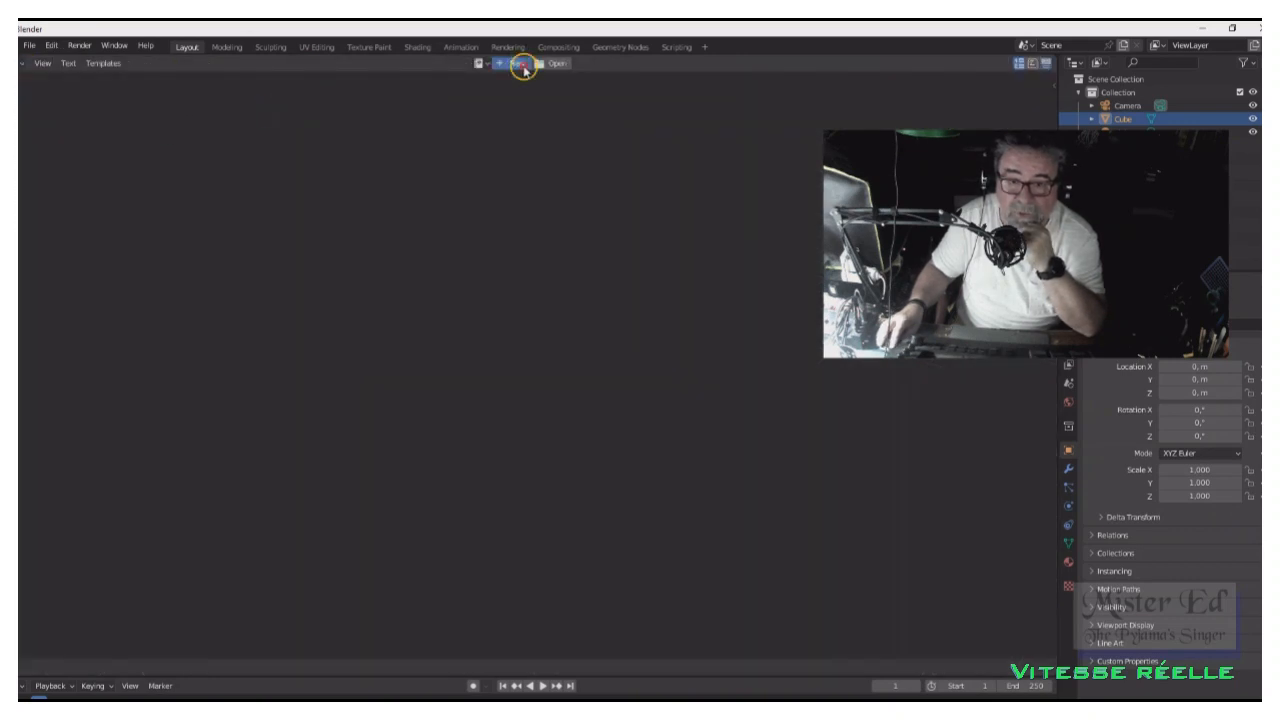
left_click(522, 64)
right_click(57, 106)
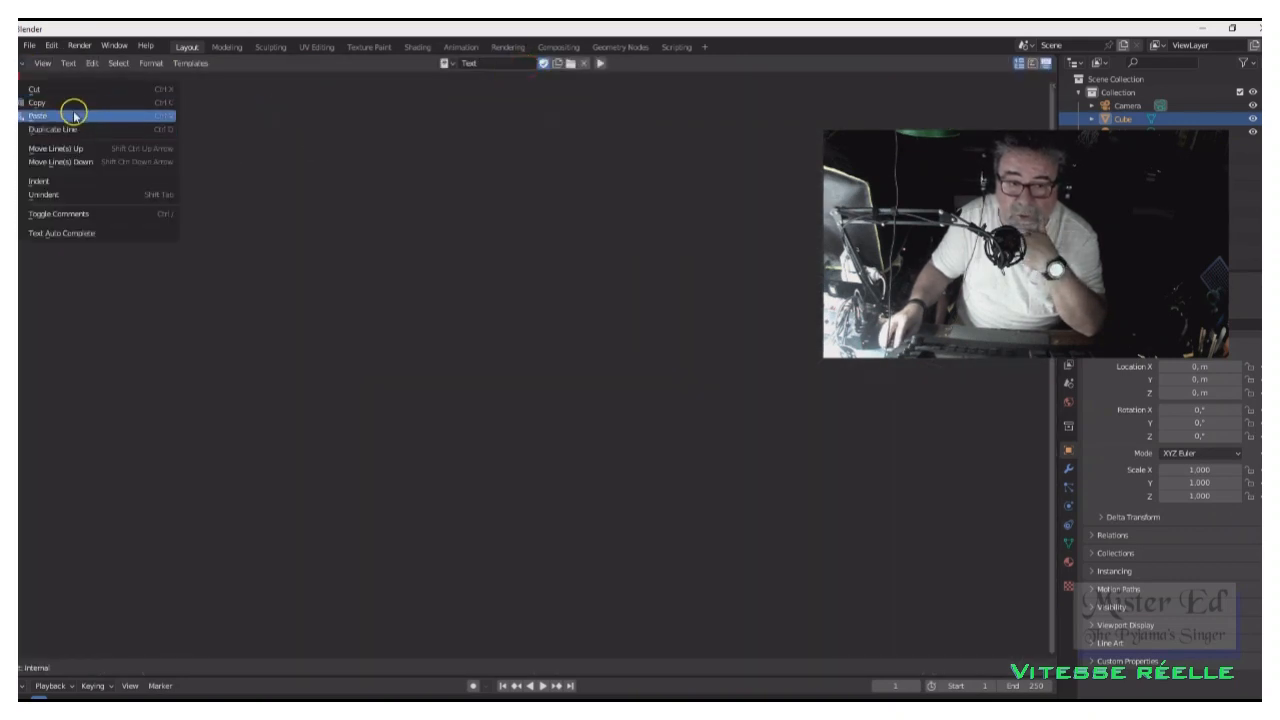
left_click(73, 116)
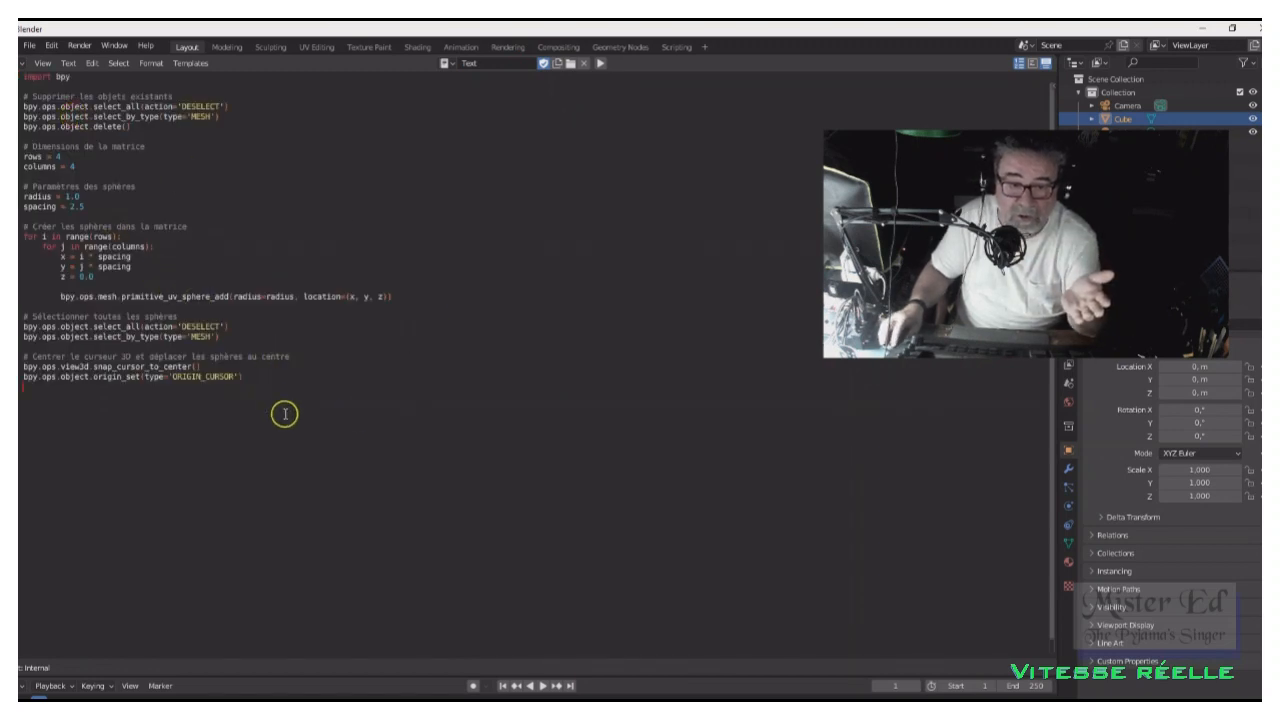
- Run the script and switch the editor back to the 3D Viewport to view the 4 by 4 sphere matrix
left_click(602, 65)
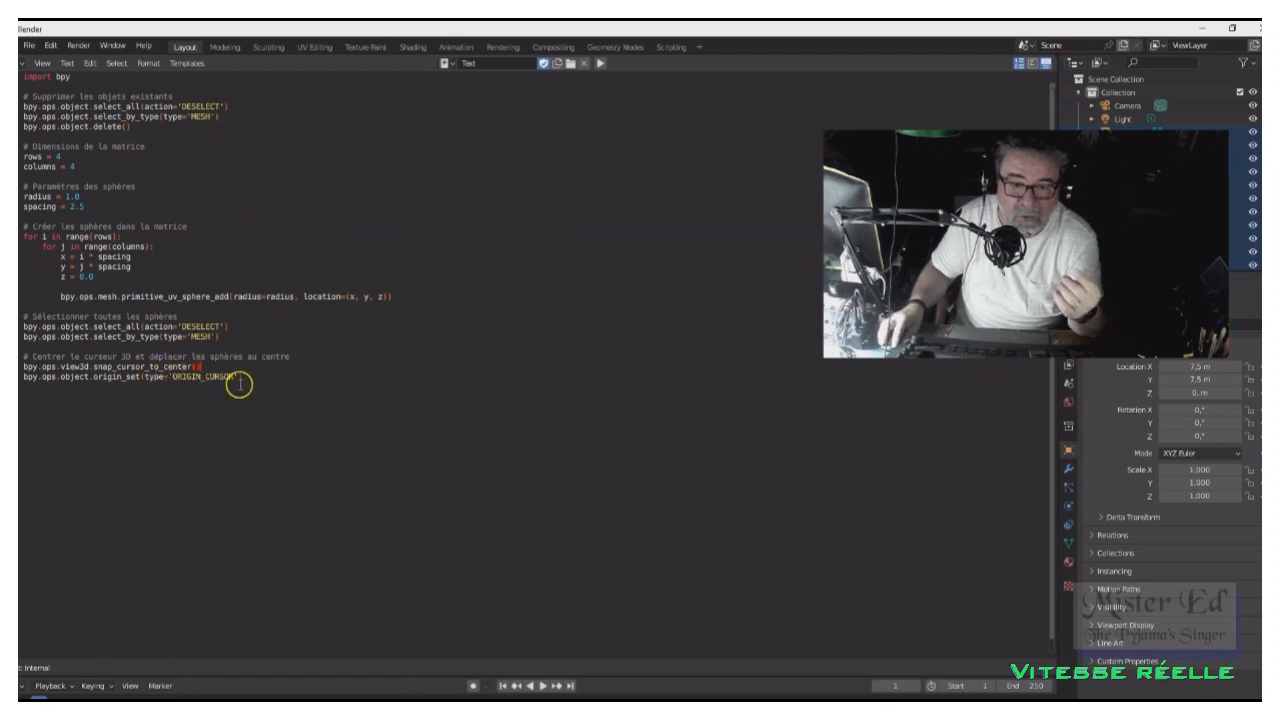
left_click(22, 63)
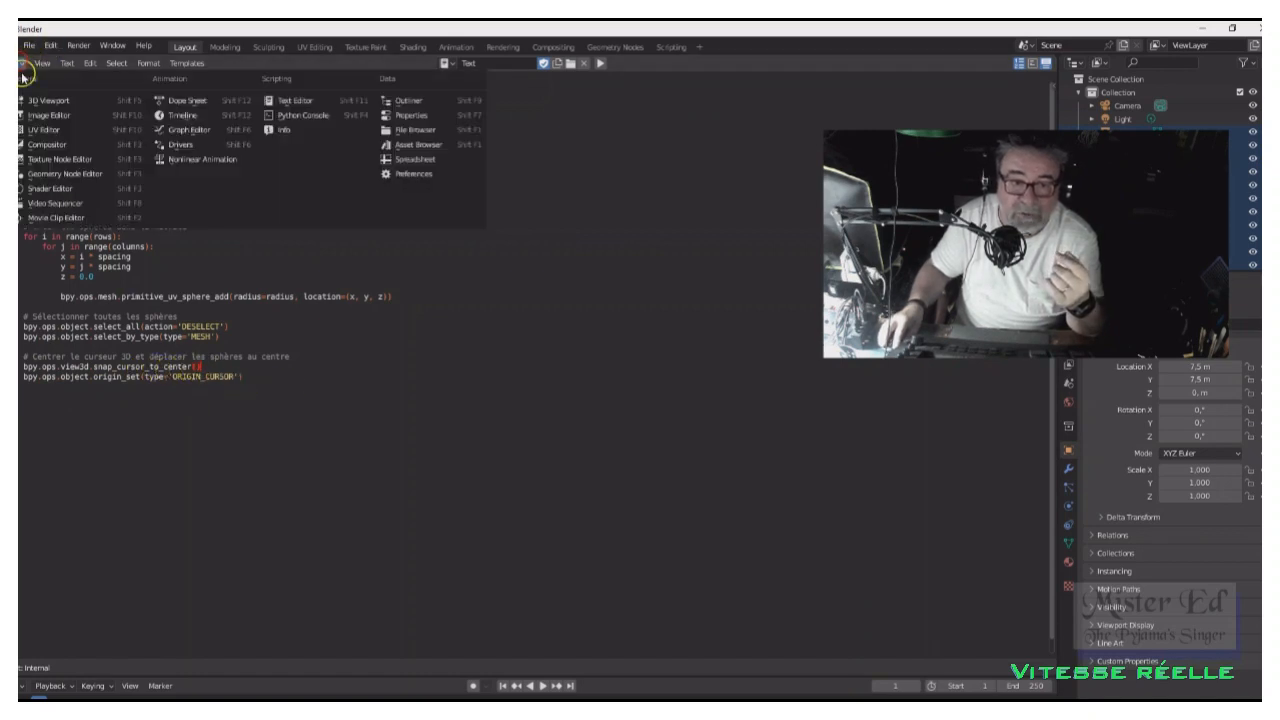
left_click(31, 101)
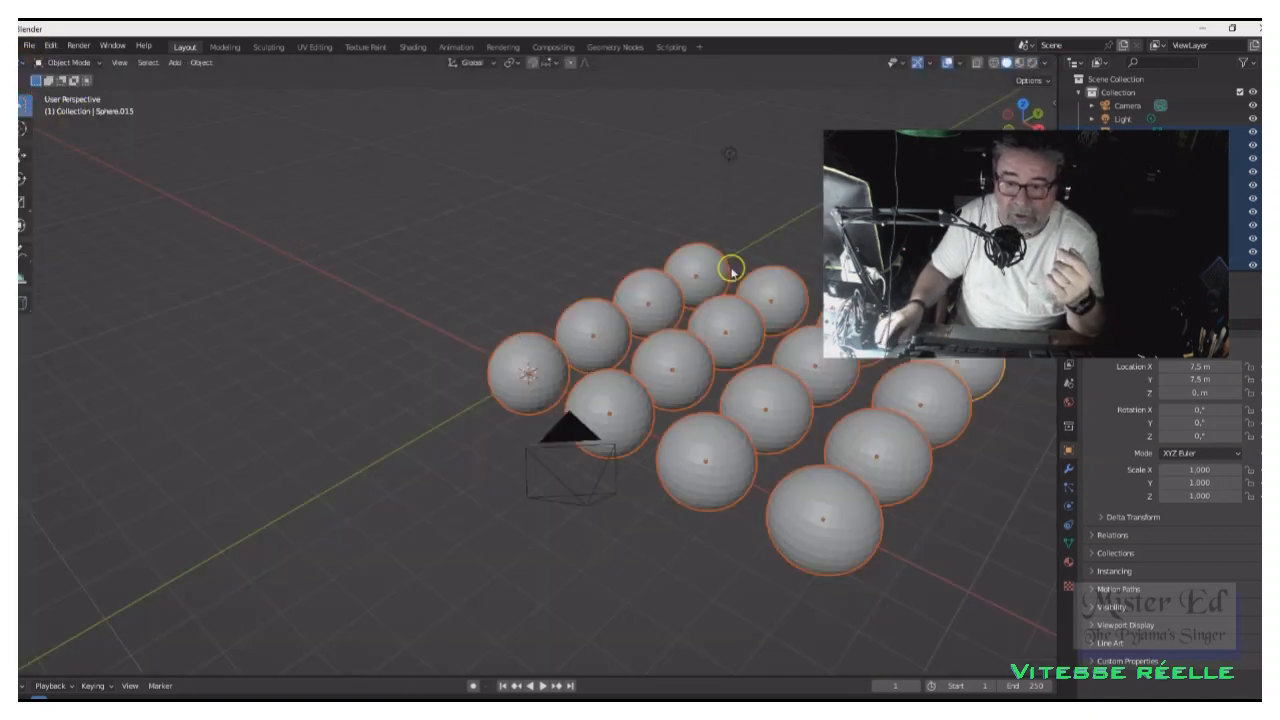
middle_click_drag(731, 271, 280, 305)
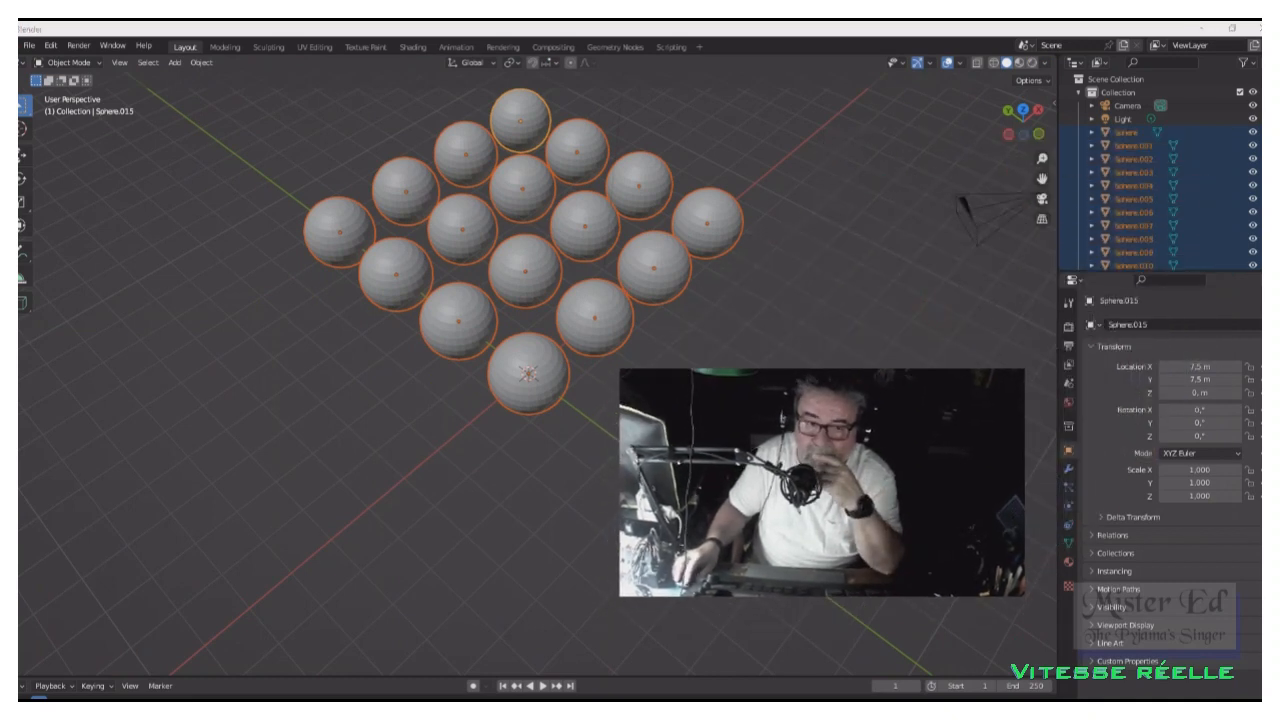
middle_click_drag(455, 527, 474, 498)
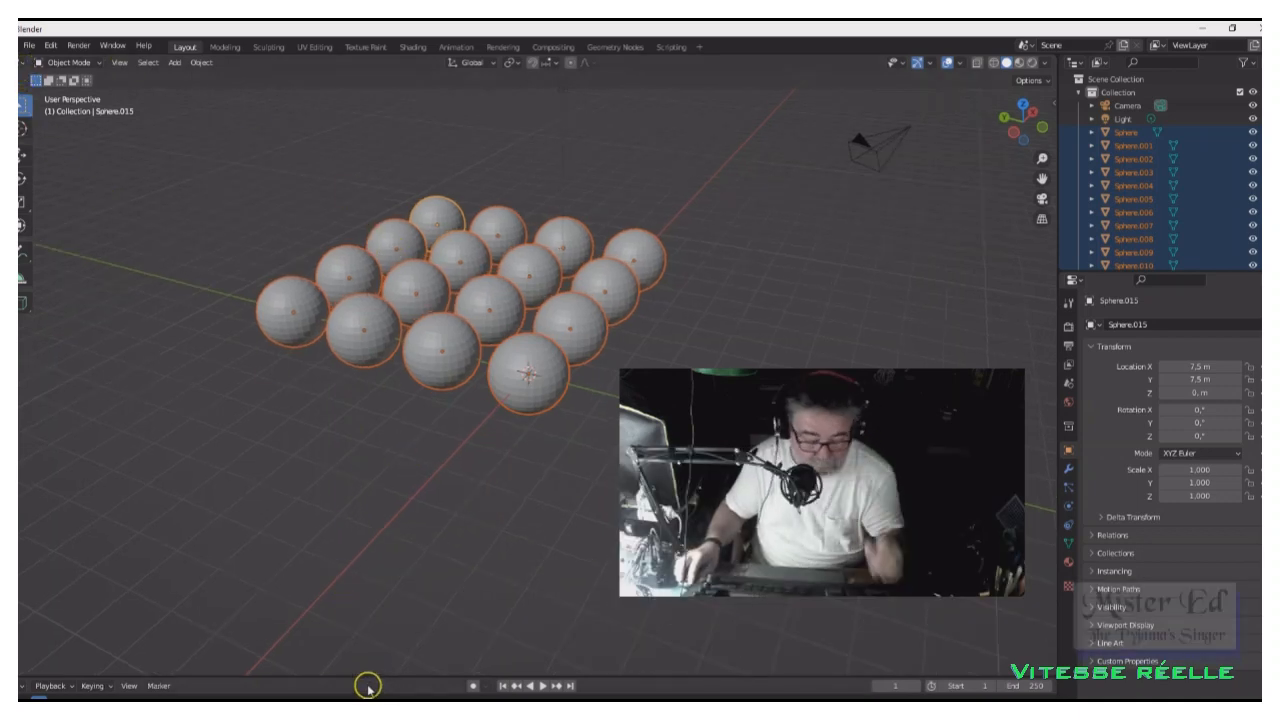
- Switch to ChatGPT and begin a new French request for a Blender Python script generating 16 spheres in a 4 by 4 matrix on the XY plane
key("alt+Tab")
left_click(862, 292)
scroll(472, 622, "down", 2)
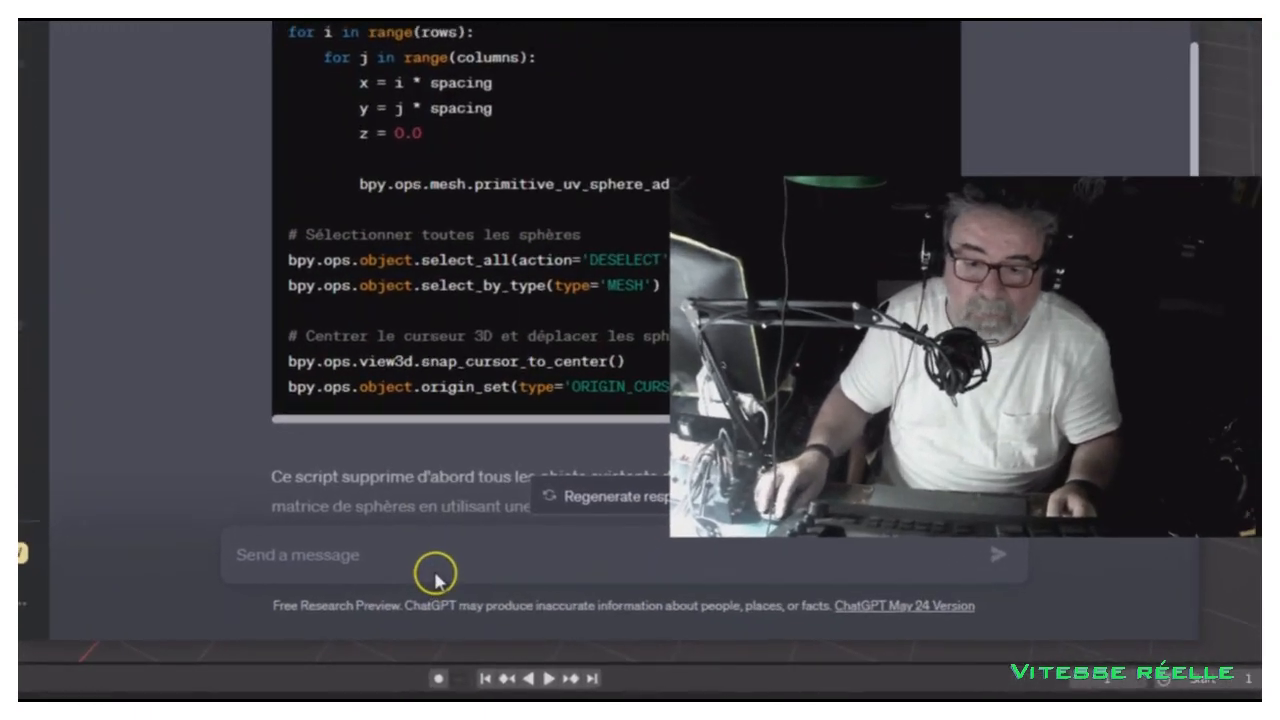
scroll(472, 622, "up", 3)
left_click(306, 519)
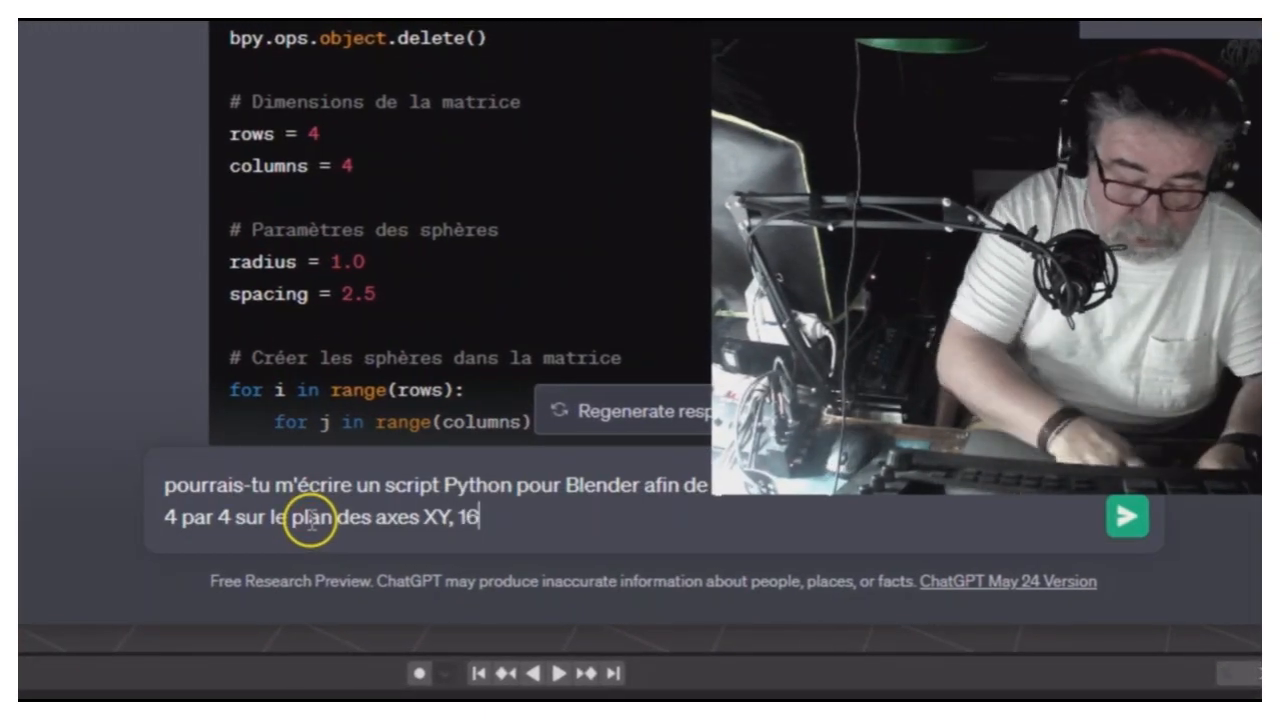
- Extend the request's second group of 16 with "spheres un peu plus grosses dans le plan"
type("sphedans le plan")
key("ctrl+Left")
key("ctrl+Left")
key("ctrl+Left")
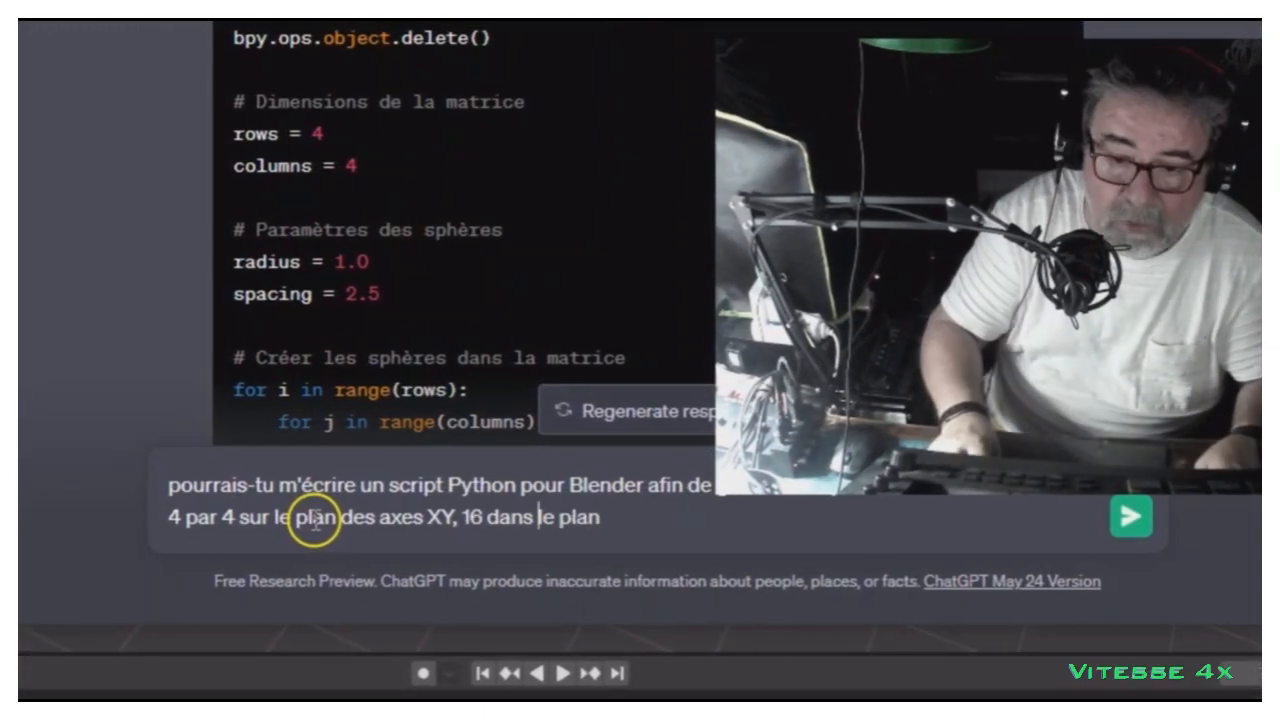
type("spheres un peu plus grosse")
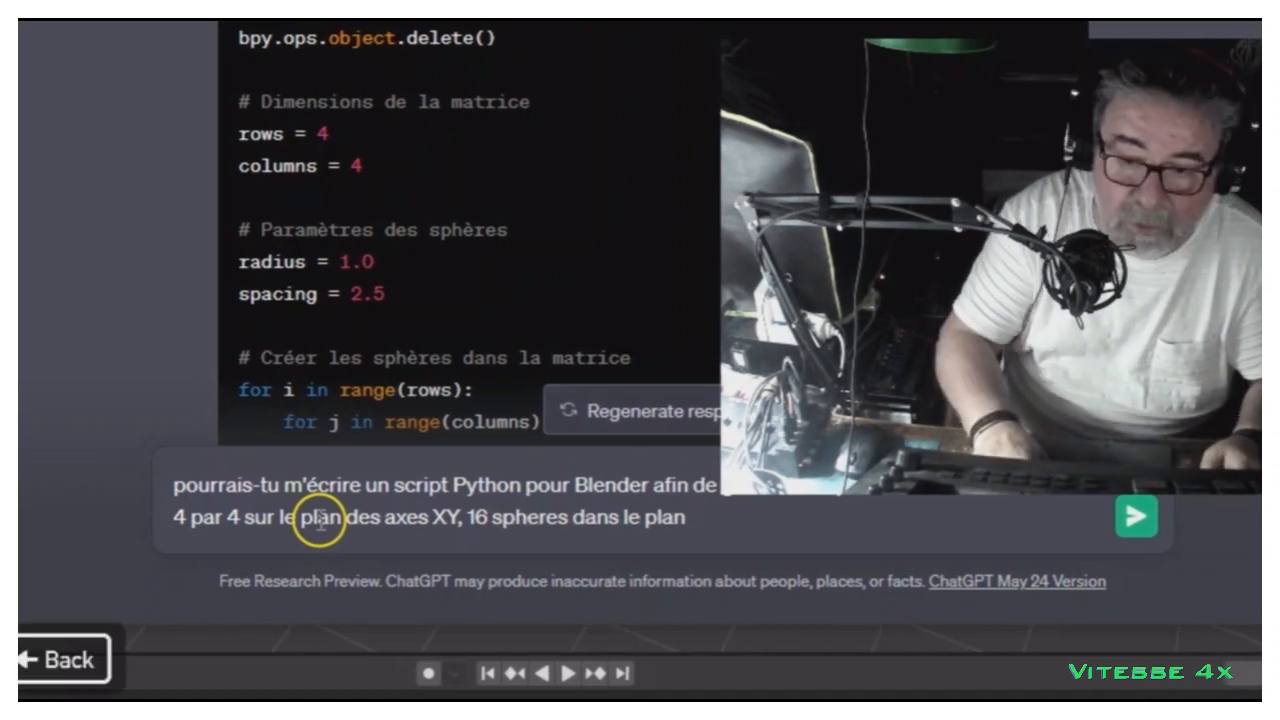
type("s")
key("End")
- Complete the request with "XZ et 4 grosses boules dans le plan YZ merci" and send it
type("XZ et 4 gross")
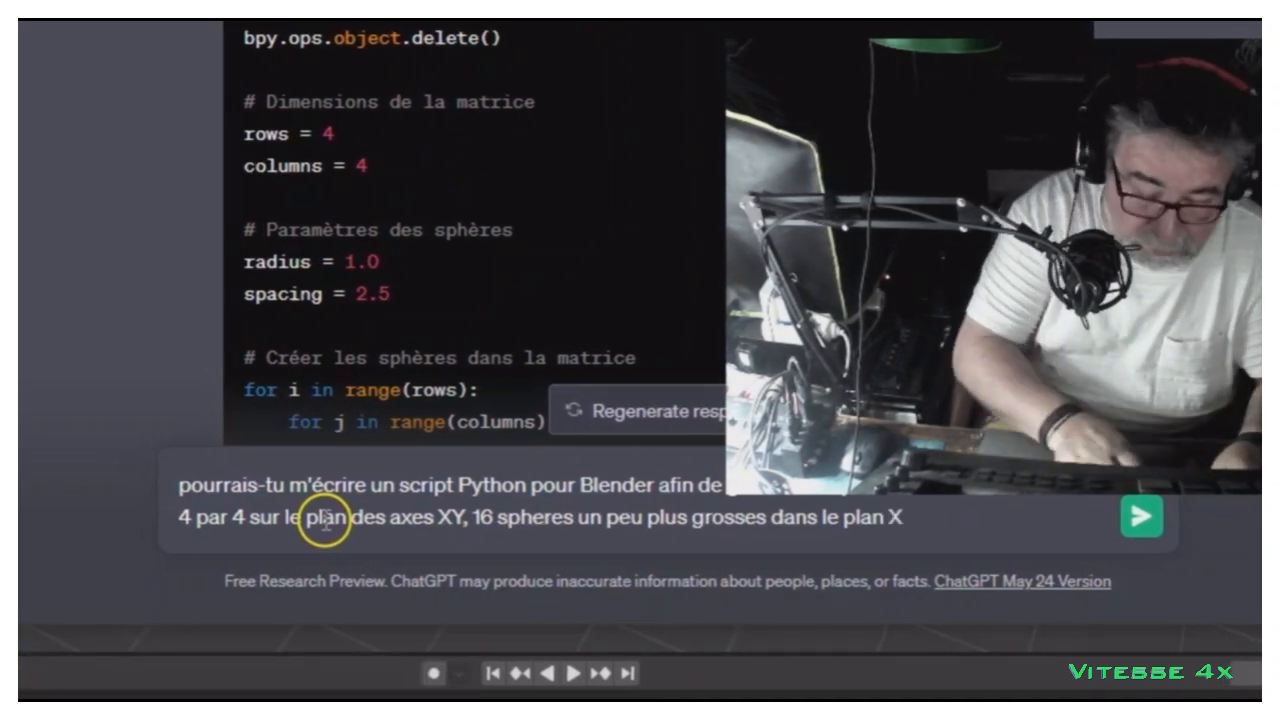
type("es boules dans le plan")
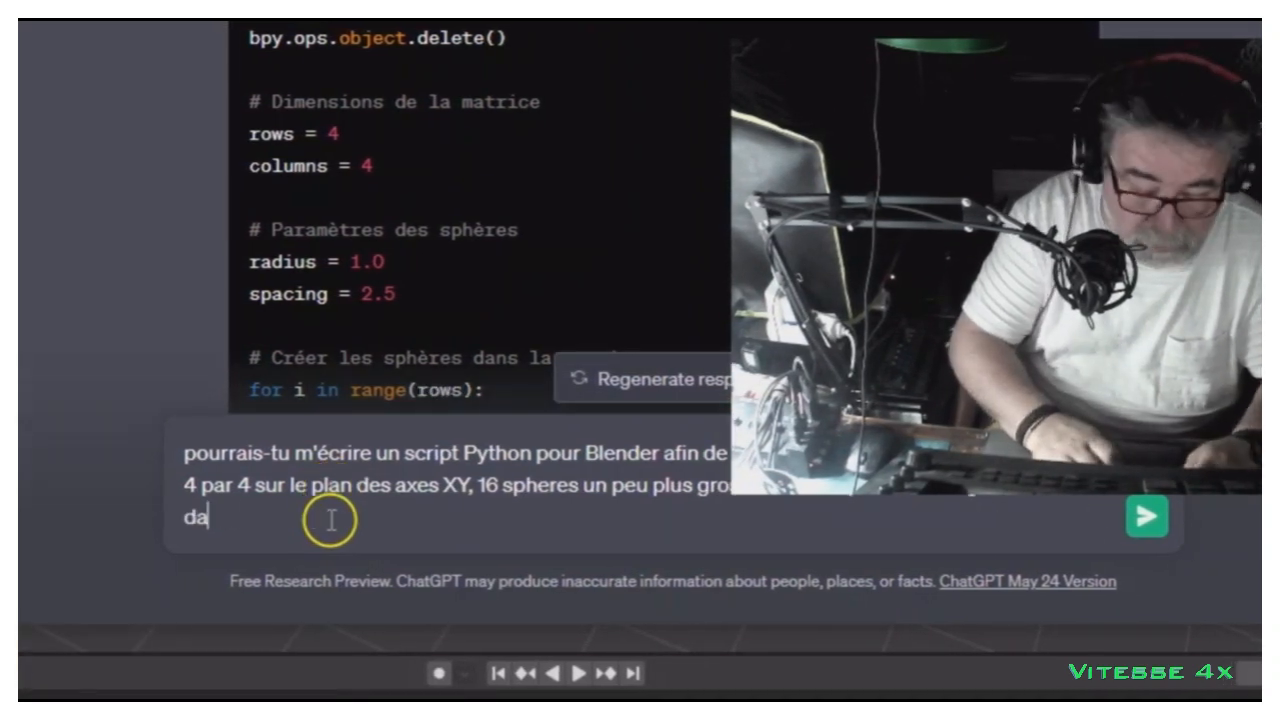
key("BackSpace")
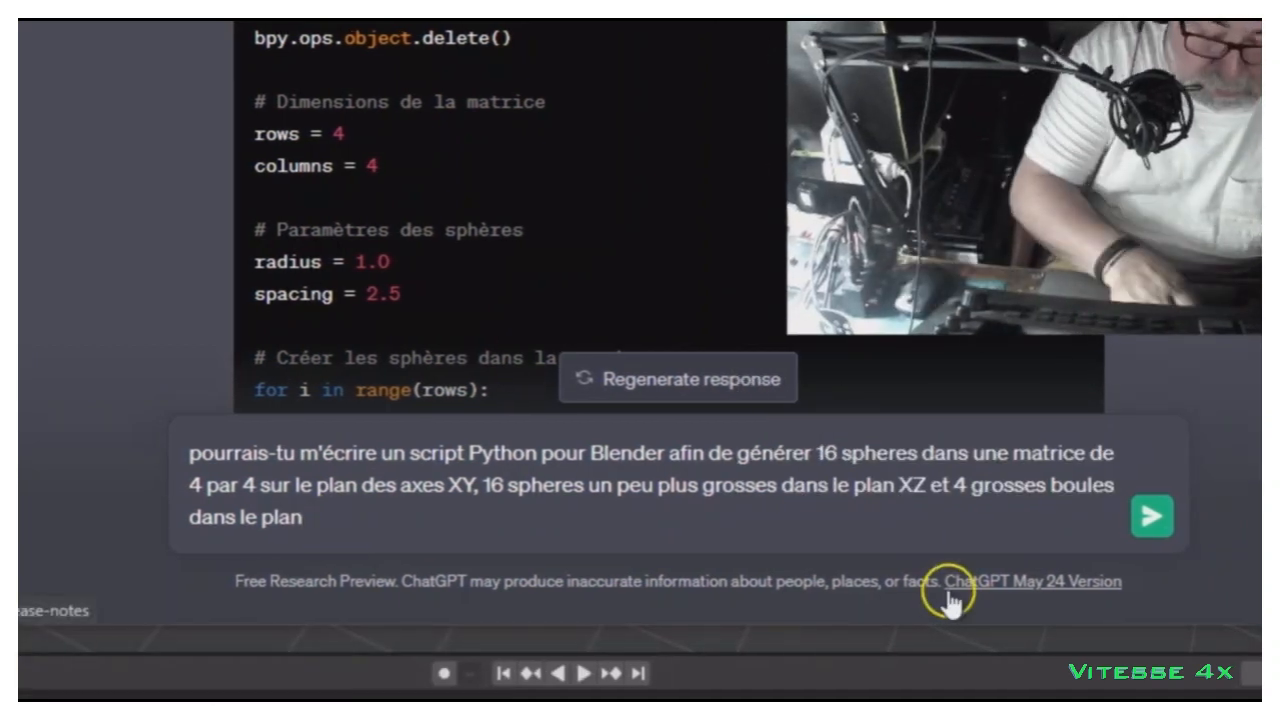
type("YZ ")
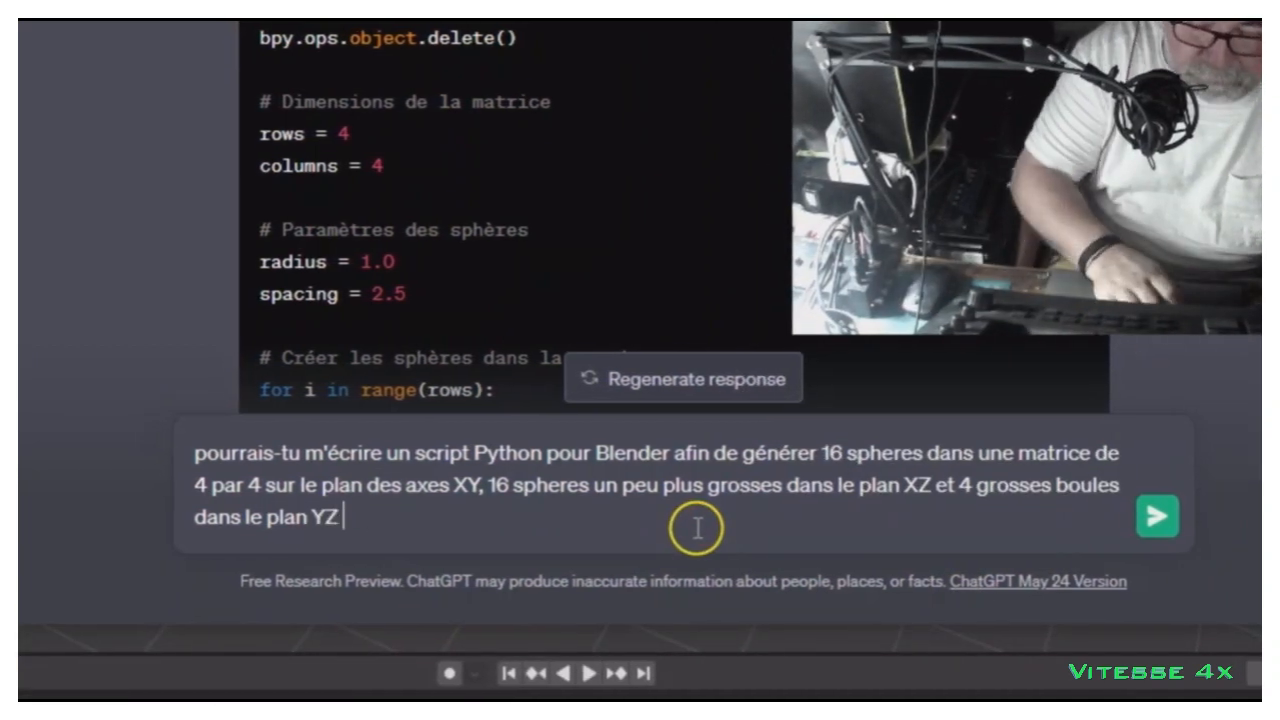
type("merci")
key("Return")
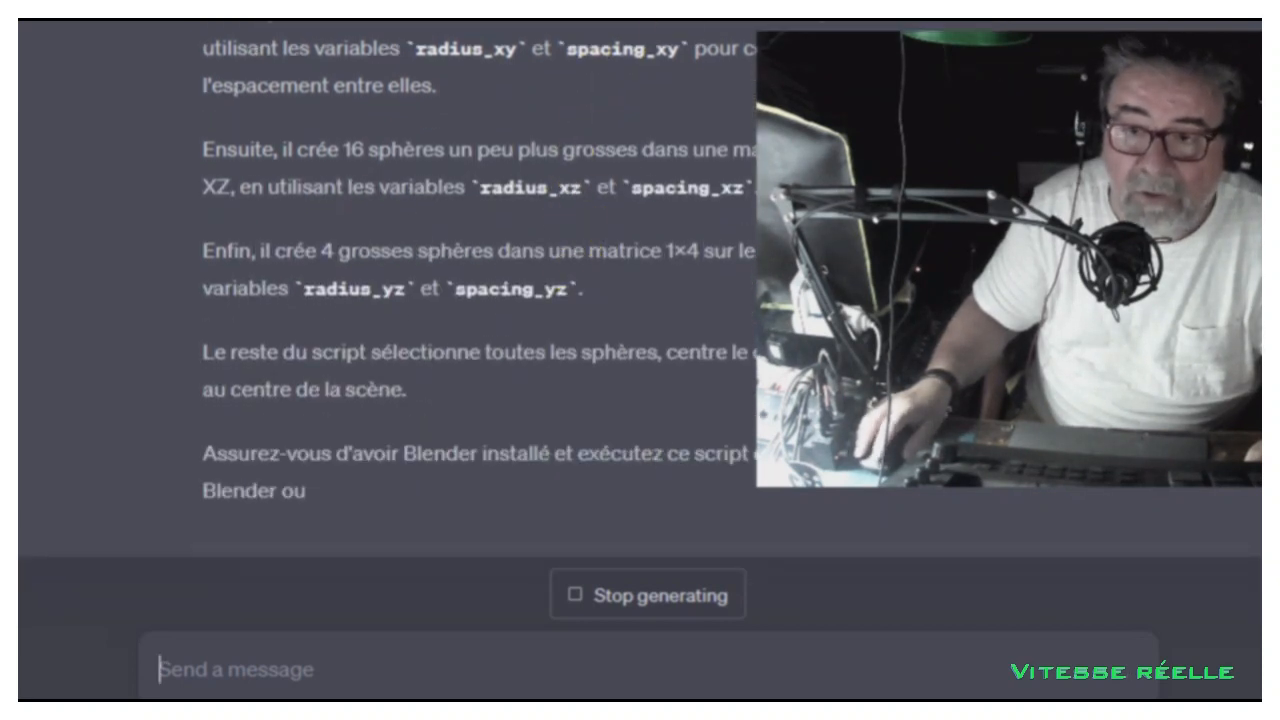
- Go to the start of ChatGPT's latest reply and copy the new Python script
scroll(480, 350, "up", 10)
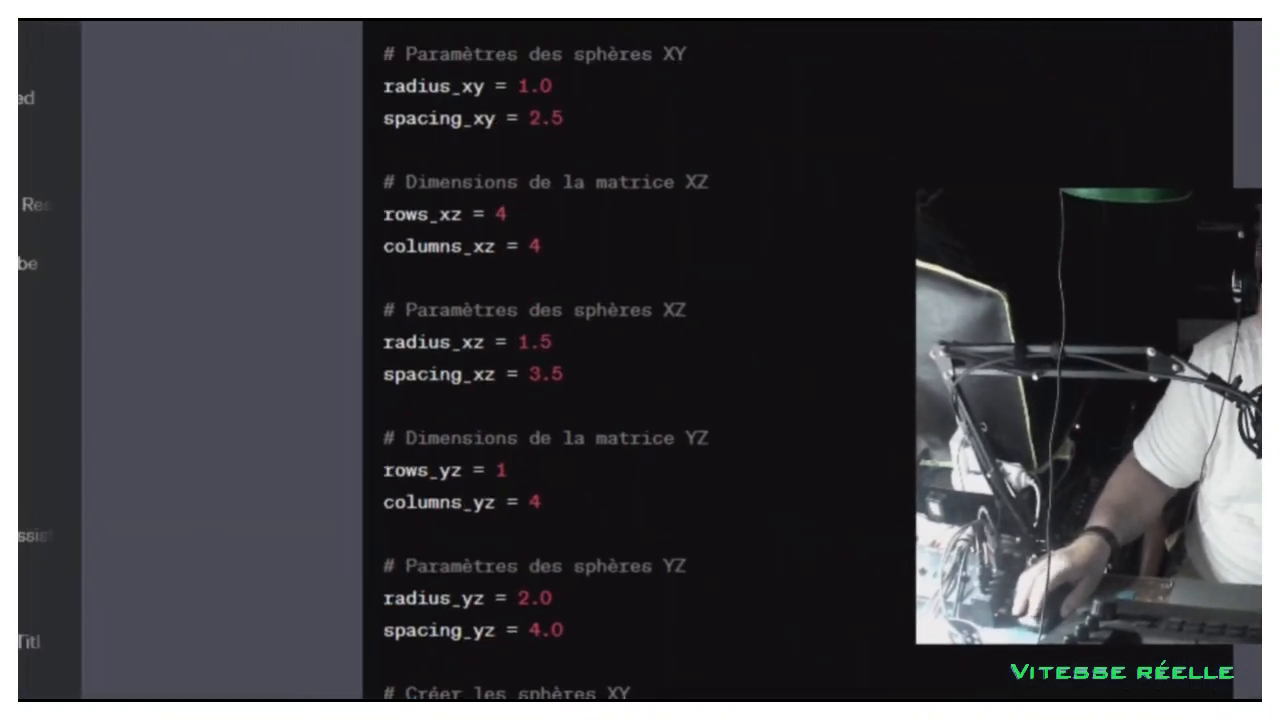
scroll(640, 360, "up", 5)
scroll(640, 360, "down", 2)
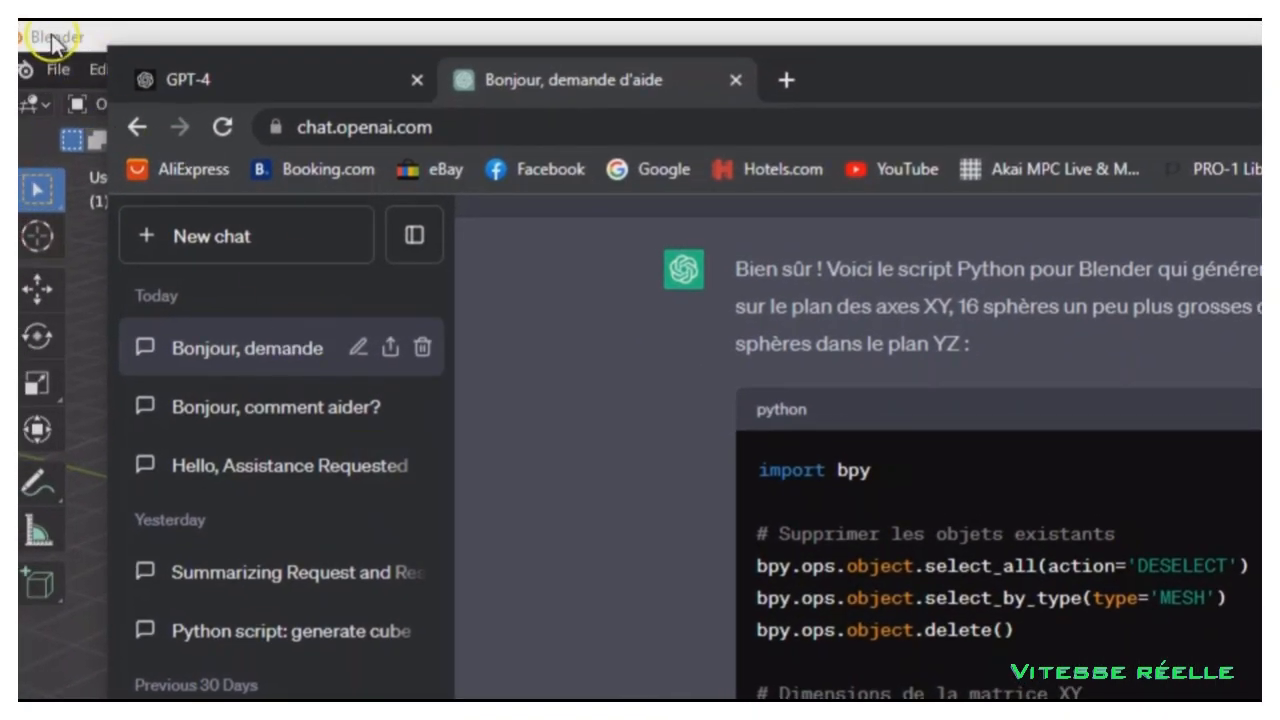
- Switch to Blender and start a new General file without saving the current sphere scene
left_click(55, 38)
left_click(57, 70)
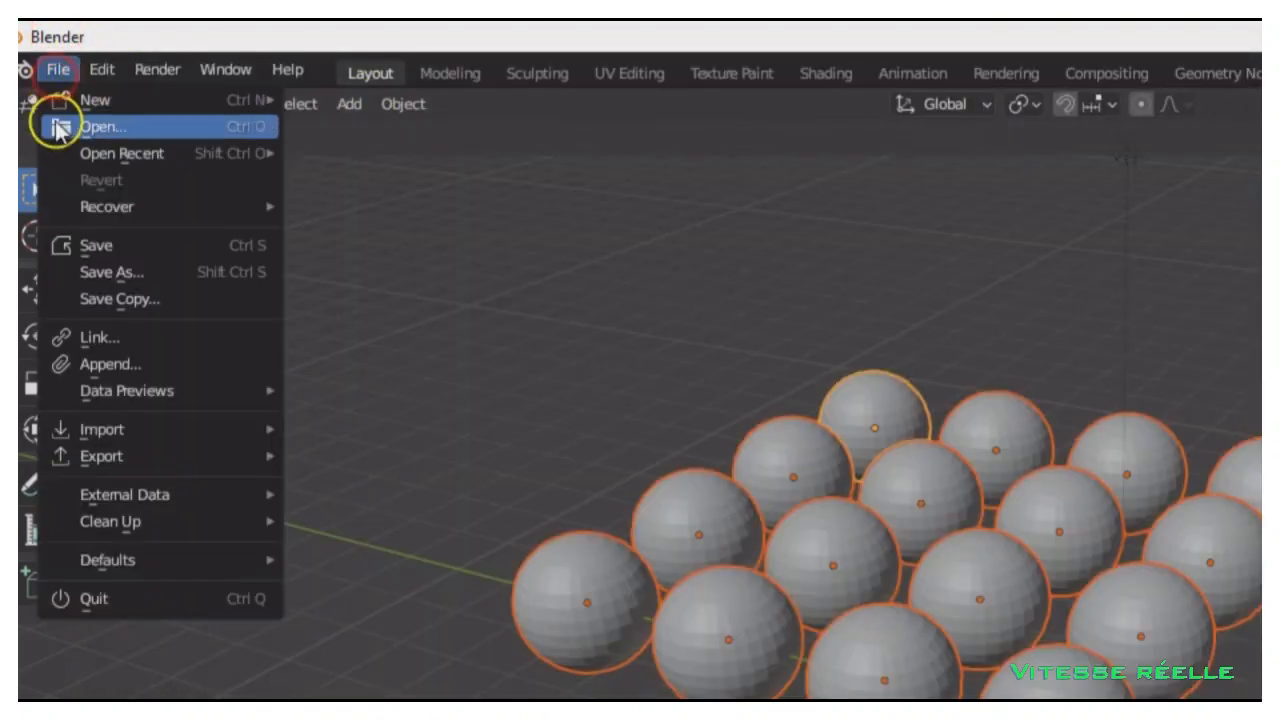
left_click(60, 97)
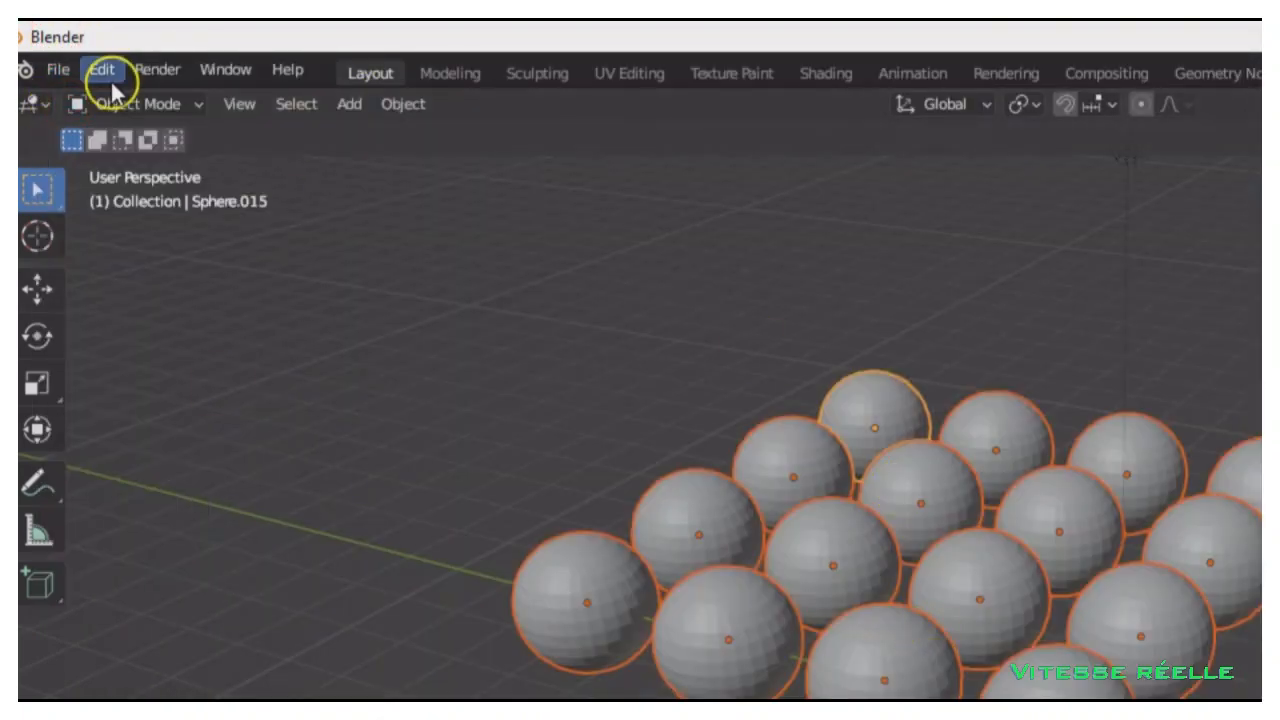
left_click(48, 74)
mouse_move(71, 110)
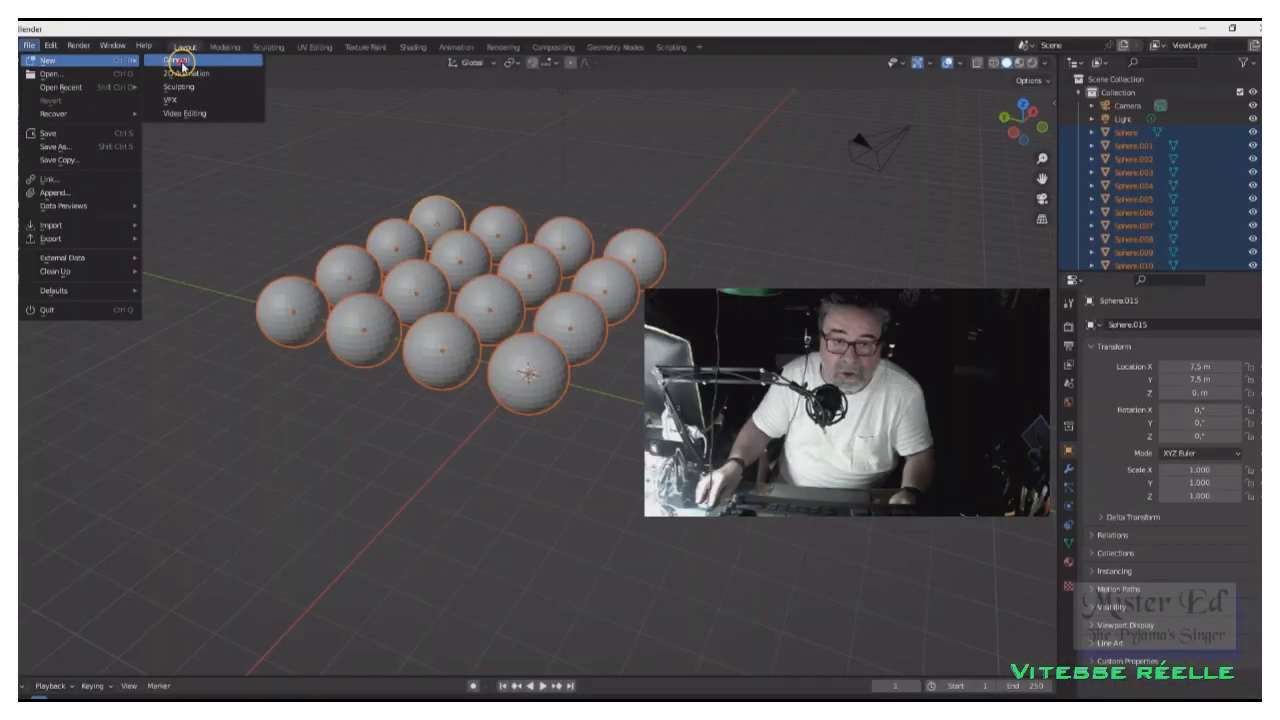
left_click(365, 98)
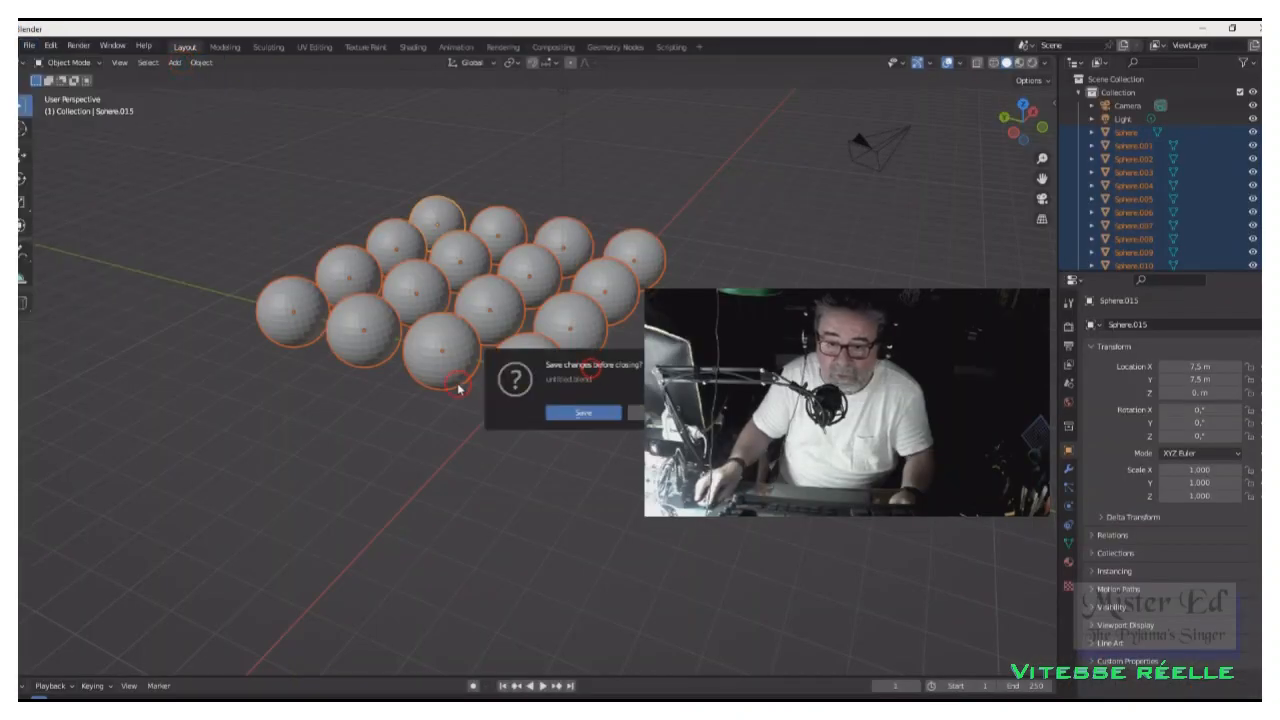
left_click_drag(613, 355, 328, 395)
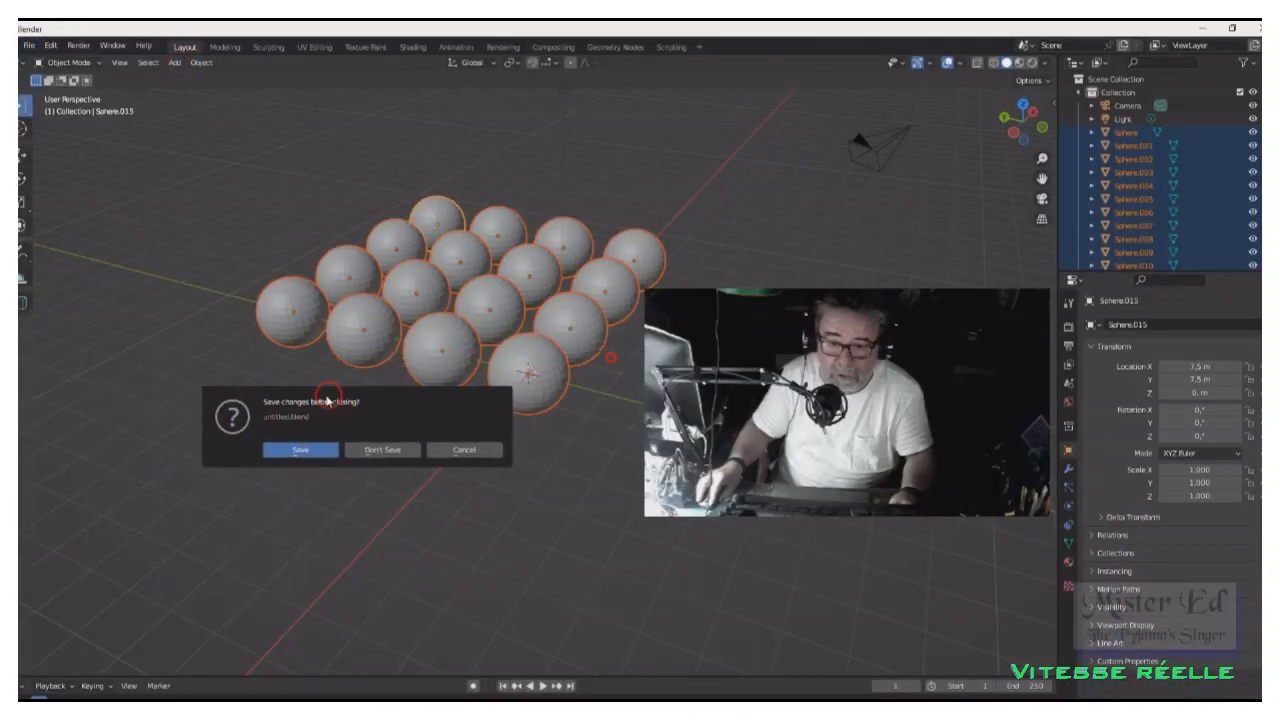
left_click(371, 451)
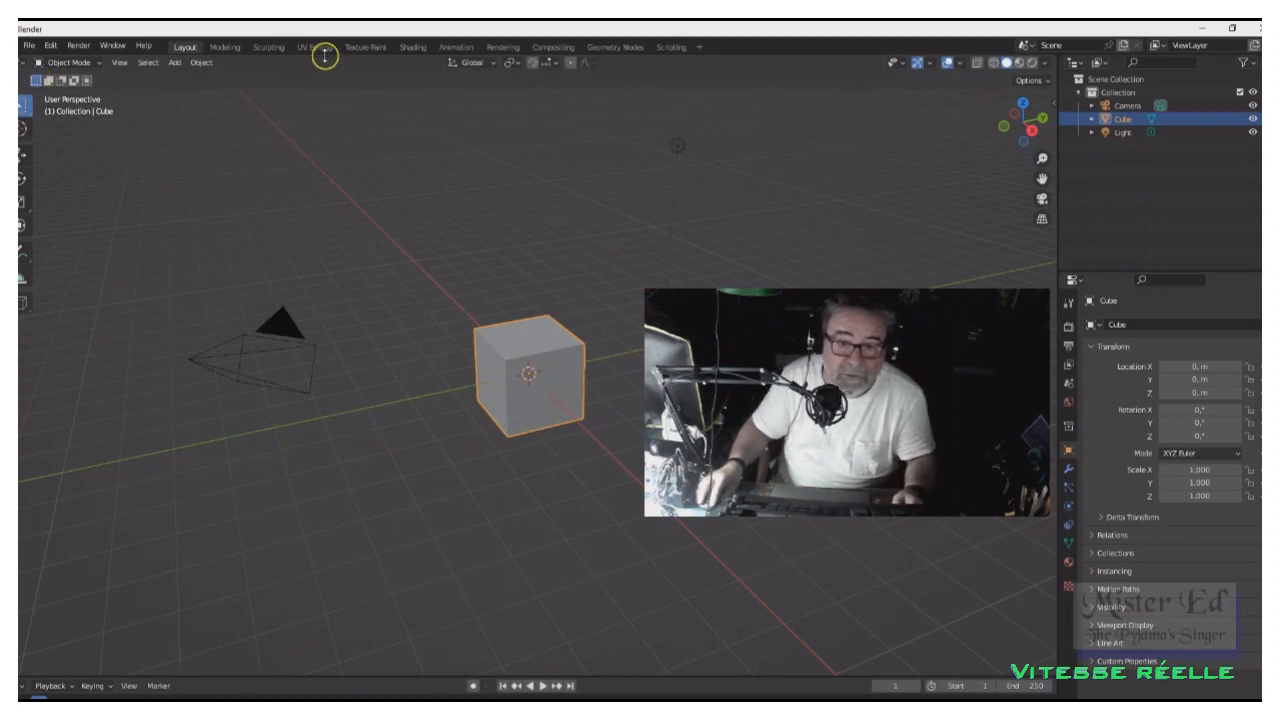
- Change the 3D Viewport to a Text Editor, create a new text and paste the XY, XZ and YZ spheres script
left_click(30, 64)
left_click(286, 97)
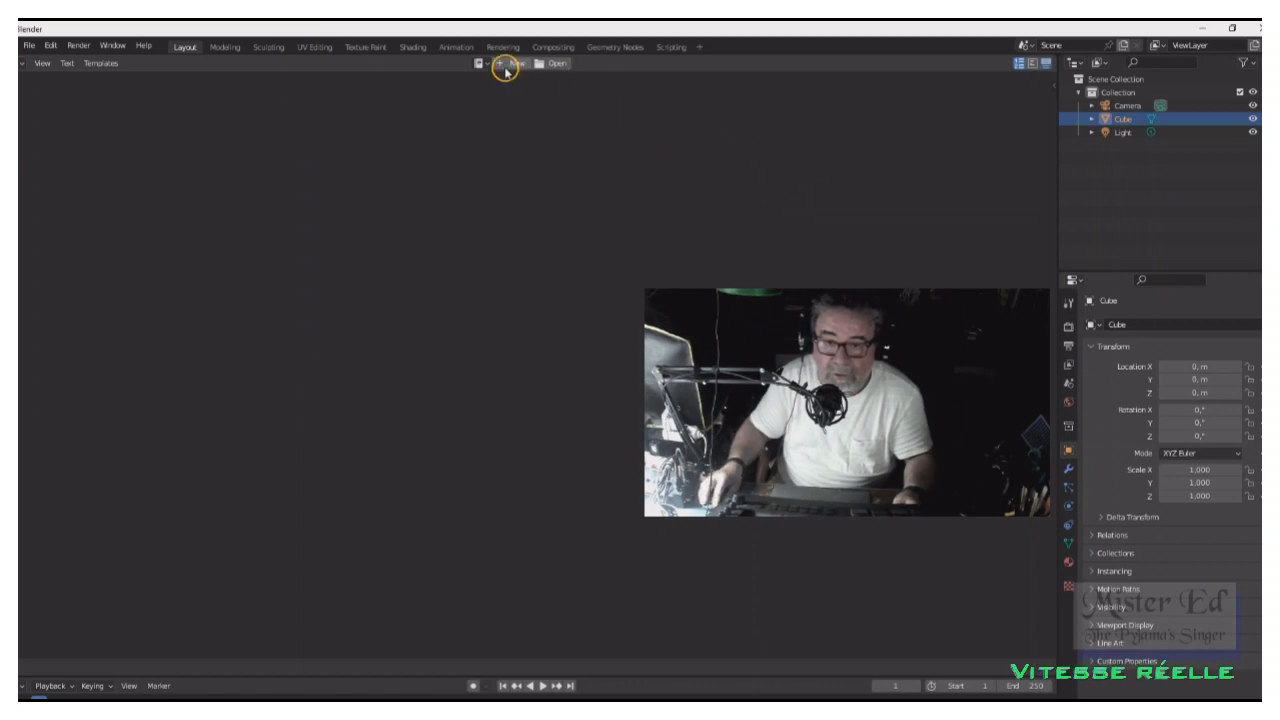
left_click(505, 66)
right_click(126, 152)
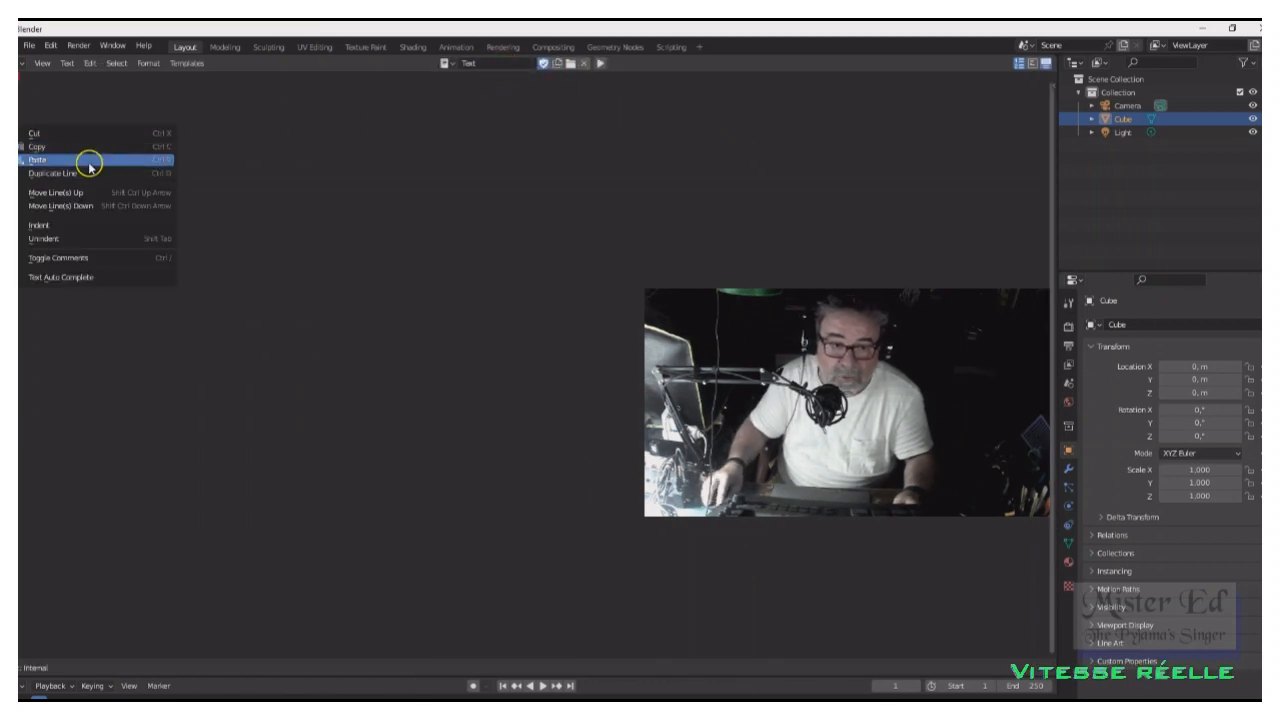
left_click(89, 165)
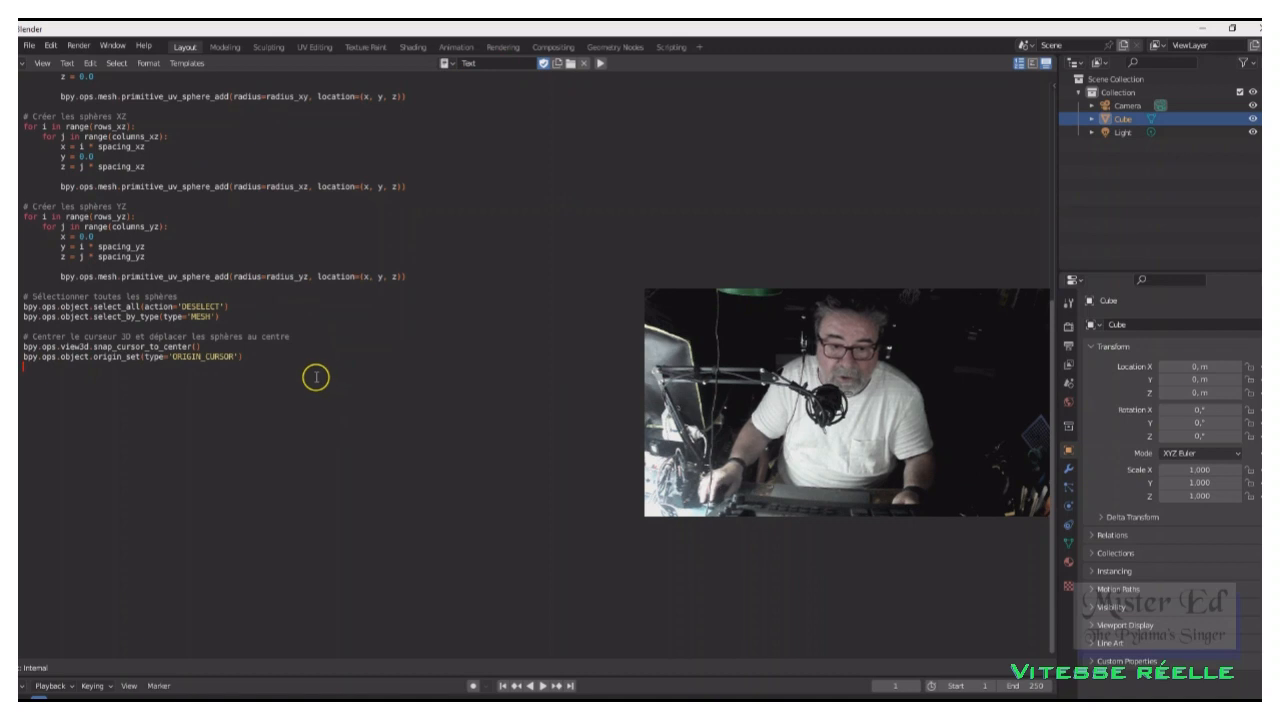
- Review the pasted three-plane spheres script and run it
scroll(316, 377, "up", 12)
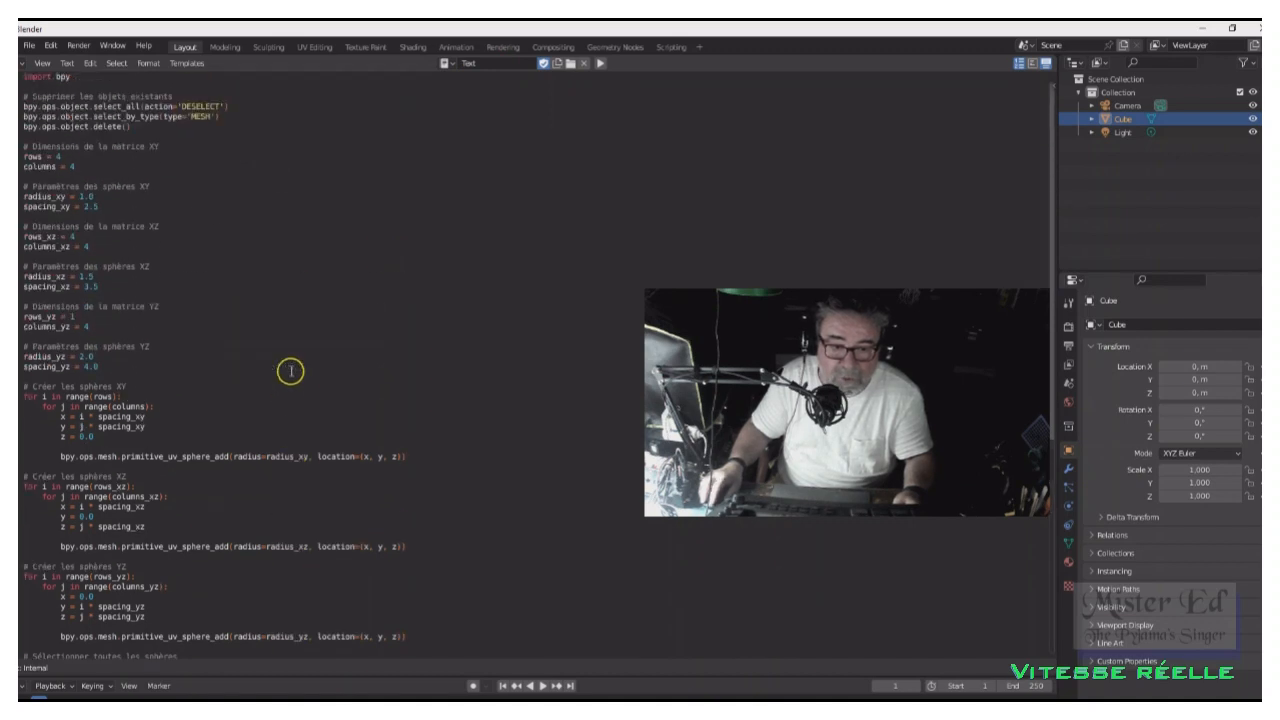
scroll(268, 371, "down", 10)
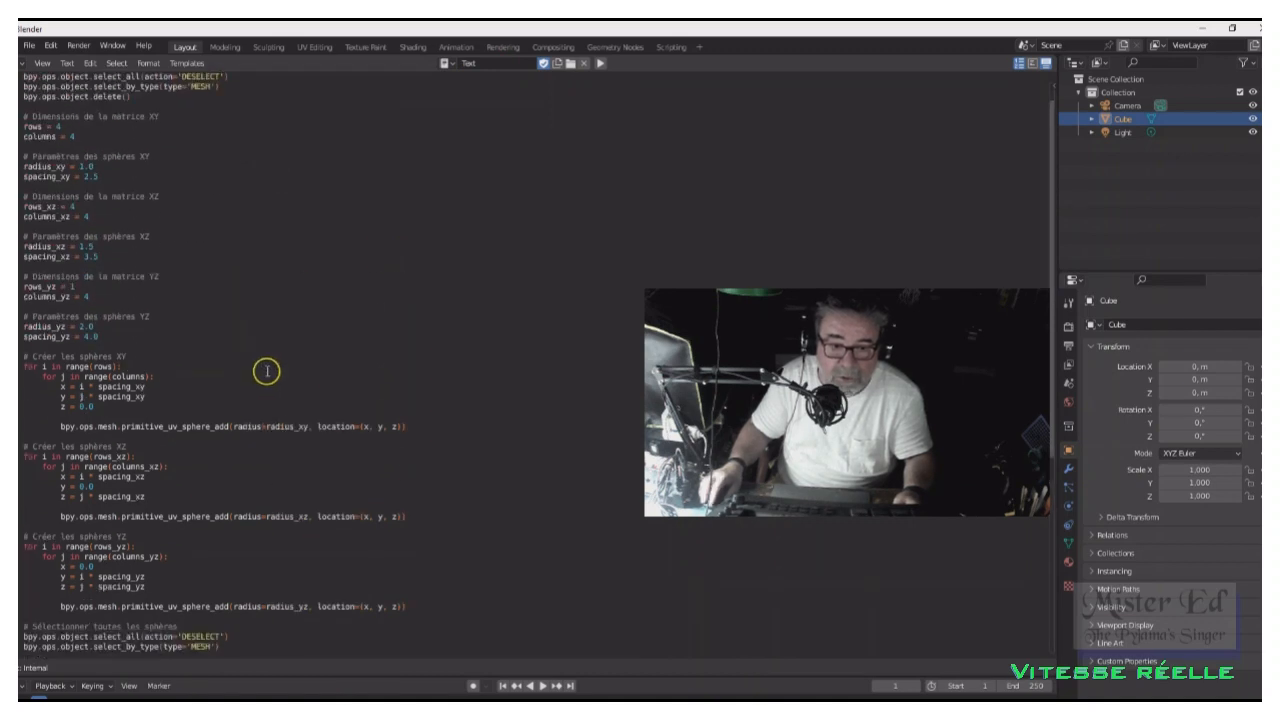
left_click(599, 66)
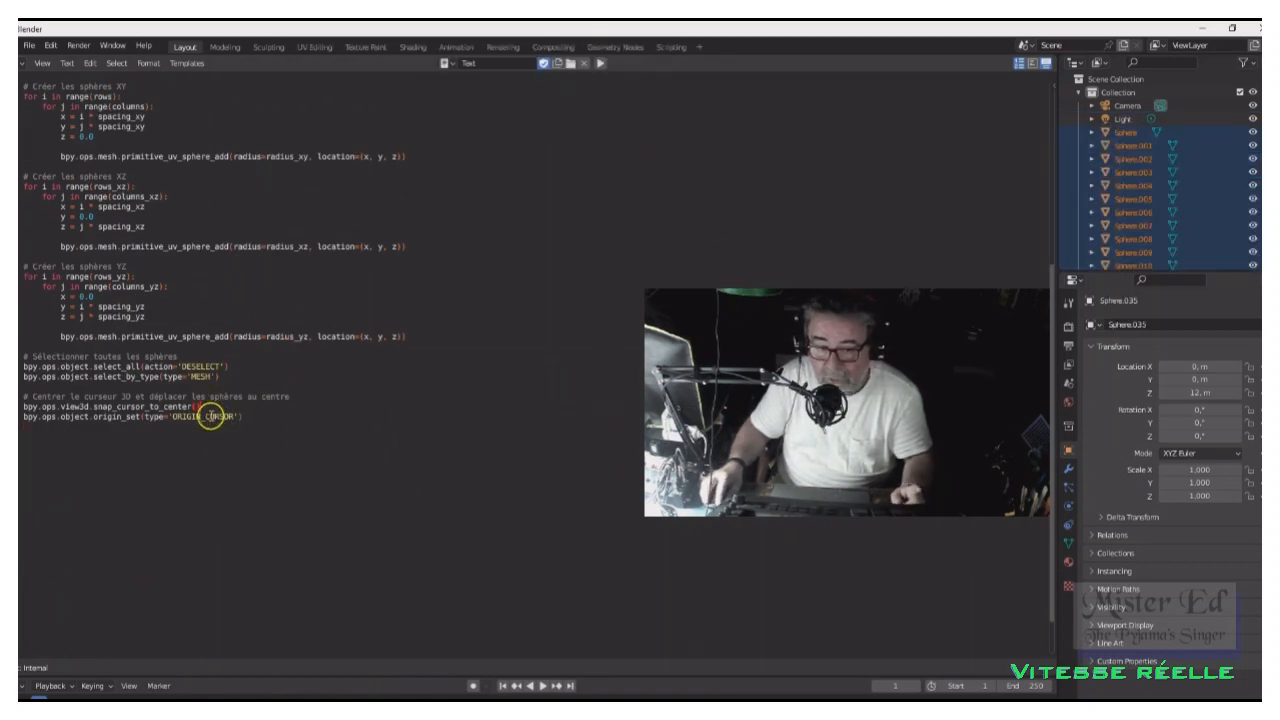
- Change the Text Editor back to the 3D Viewport and examine the arrangement of the generated XY, XZ and YZ spheres from several angles
scroll(300, 390, "up", 10)
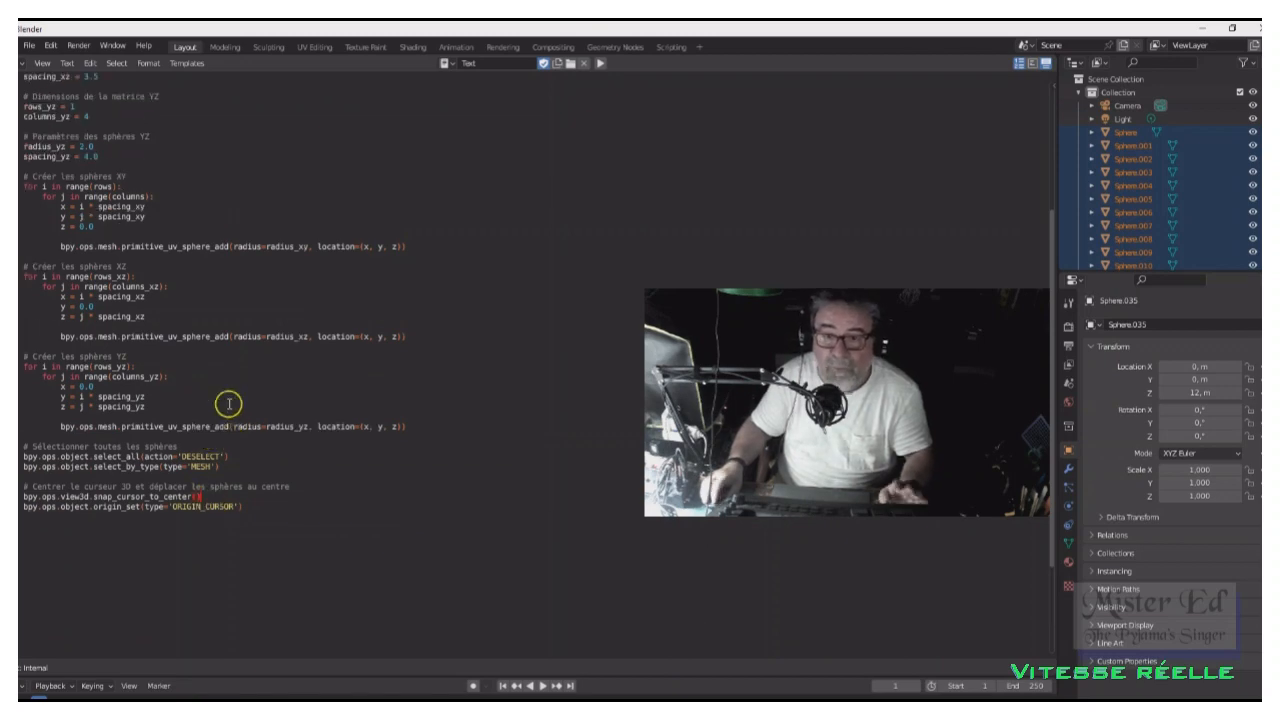
left_click(22, 63)
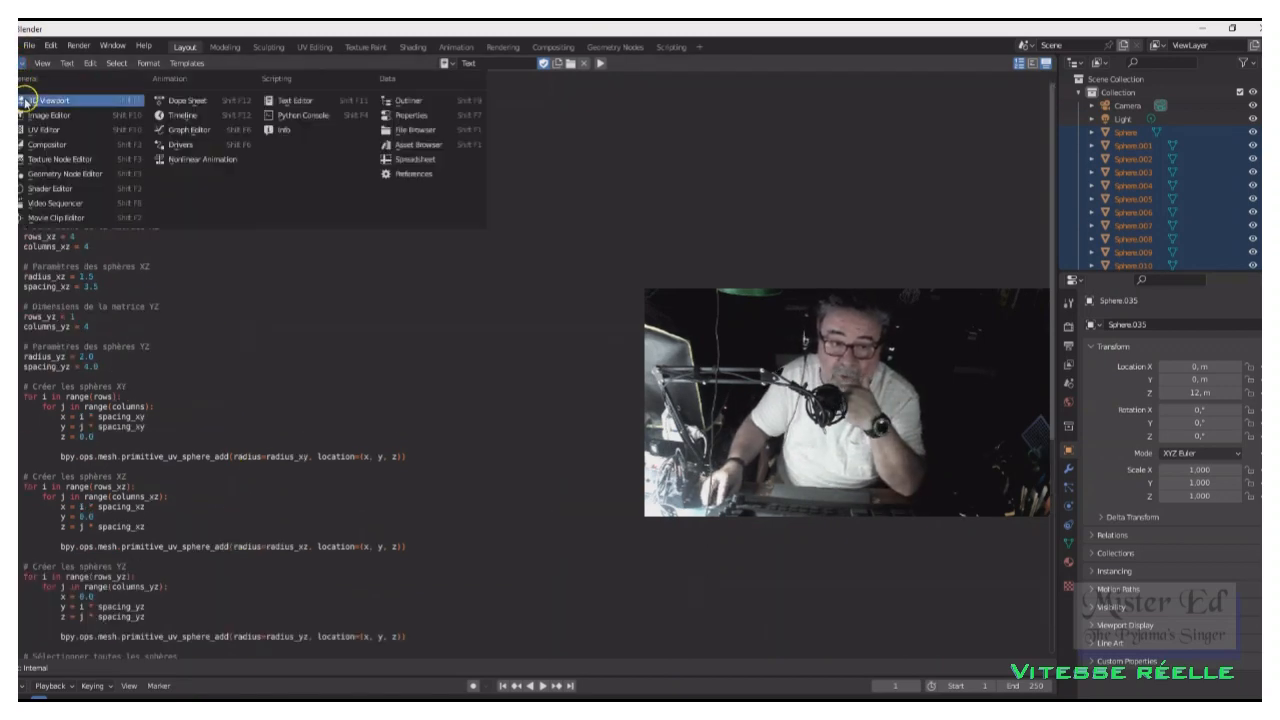
left_click(40, 100)
scroll(490, 368, "up", 2)
scroll(500, 378, "down", 2)
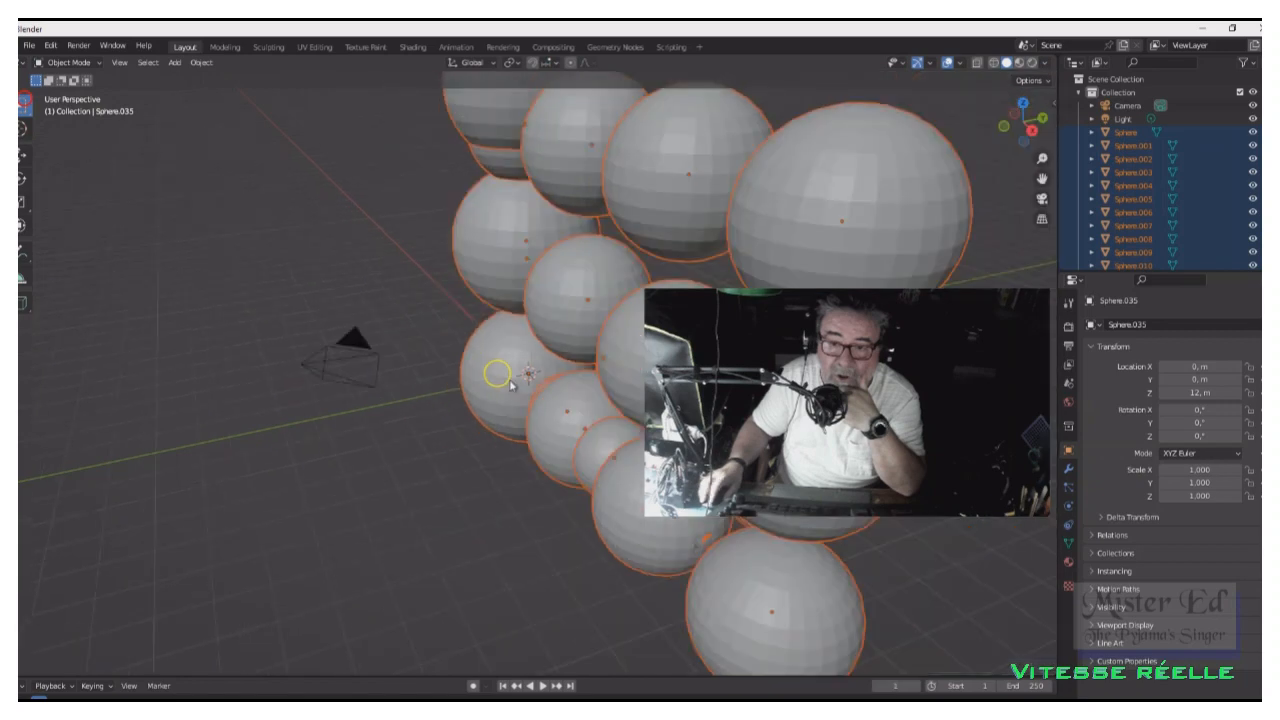
scroll(510, 382, "down", 7)
scroll(505, 381, "up", 1)
middle_click_drag(560, 392, 562, 428)
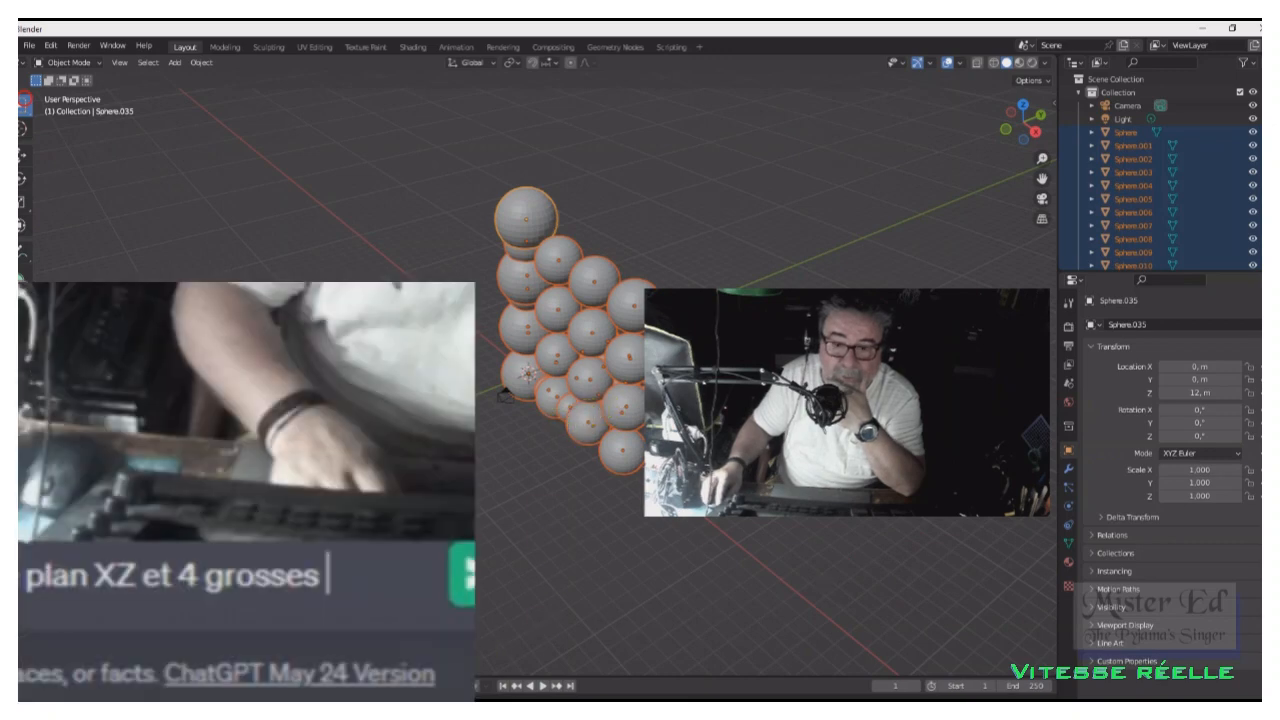
scroll(560, 356, "up", 2)
scroll(566, 381, "down", 1)
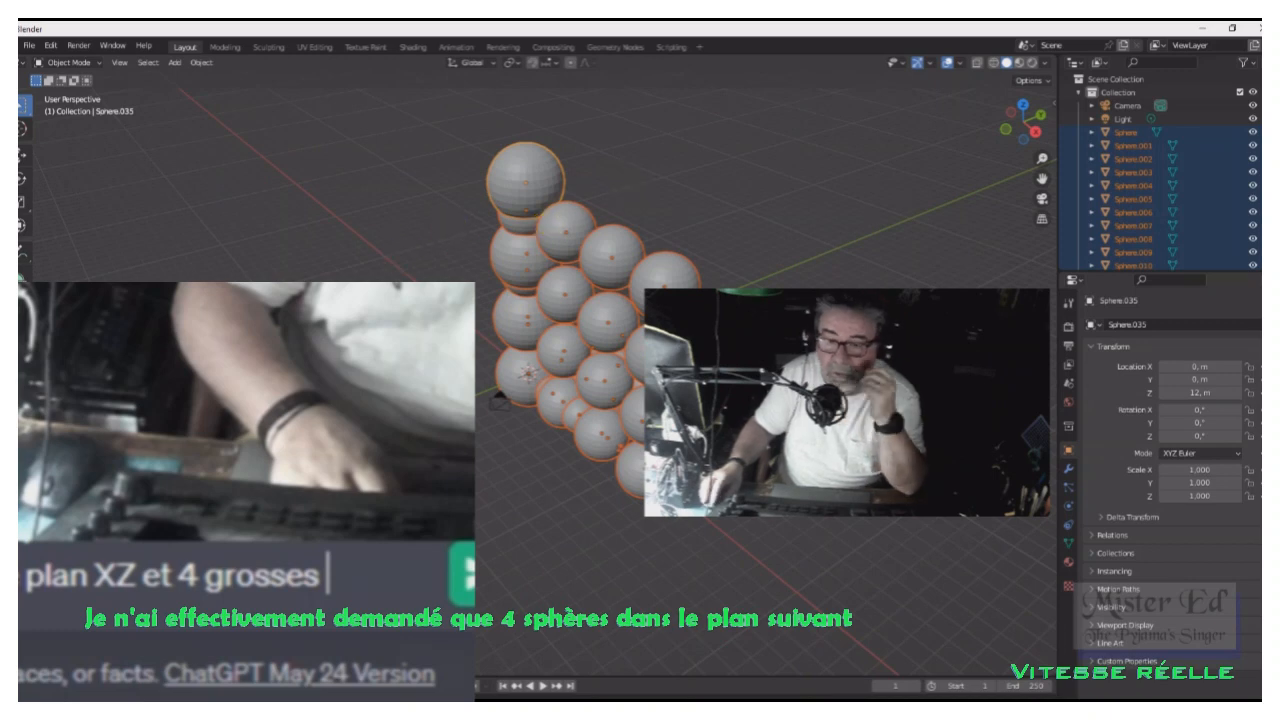
scroll(537, 443, "down", 3)
middle_click_drag(574, 469, 430, 440)
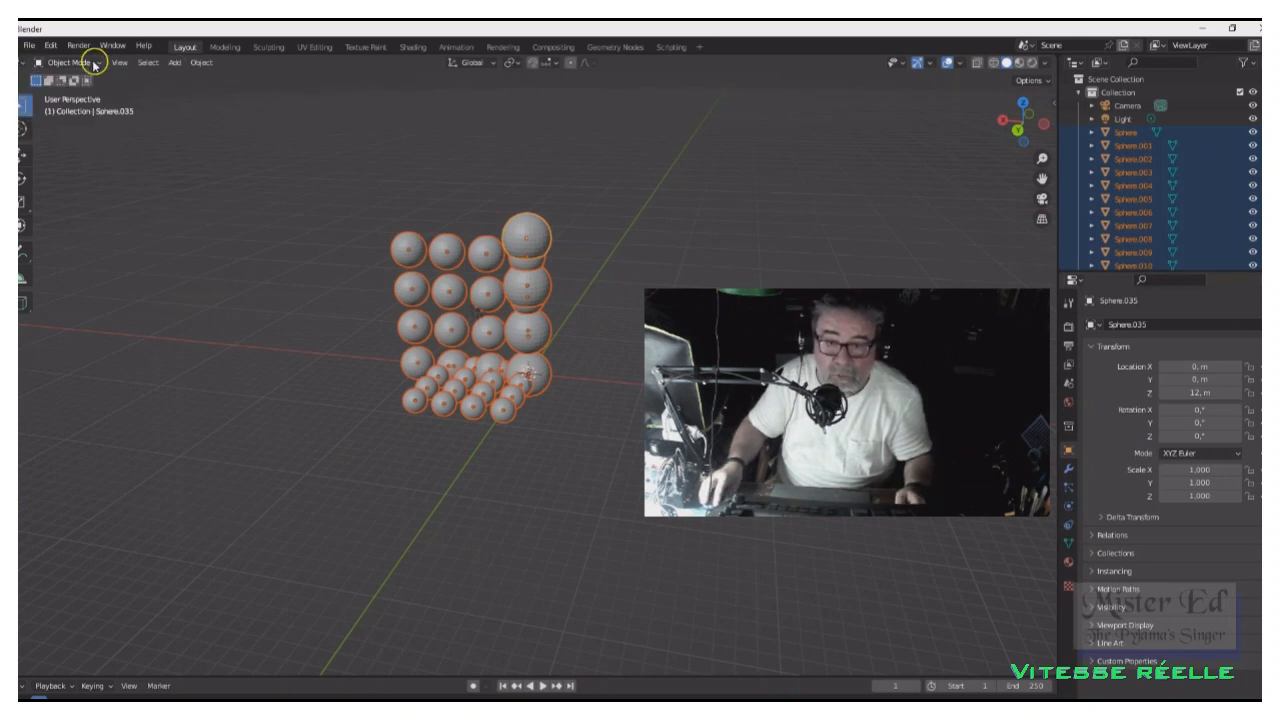
- Return to the script in the Text Editor and set rows_yz to 4 in the YZ matrix dimensions
left_click(24, 64)
left_click(68, 62)
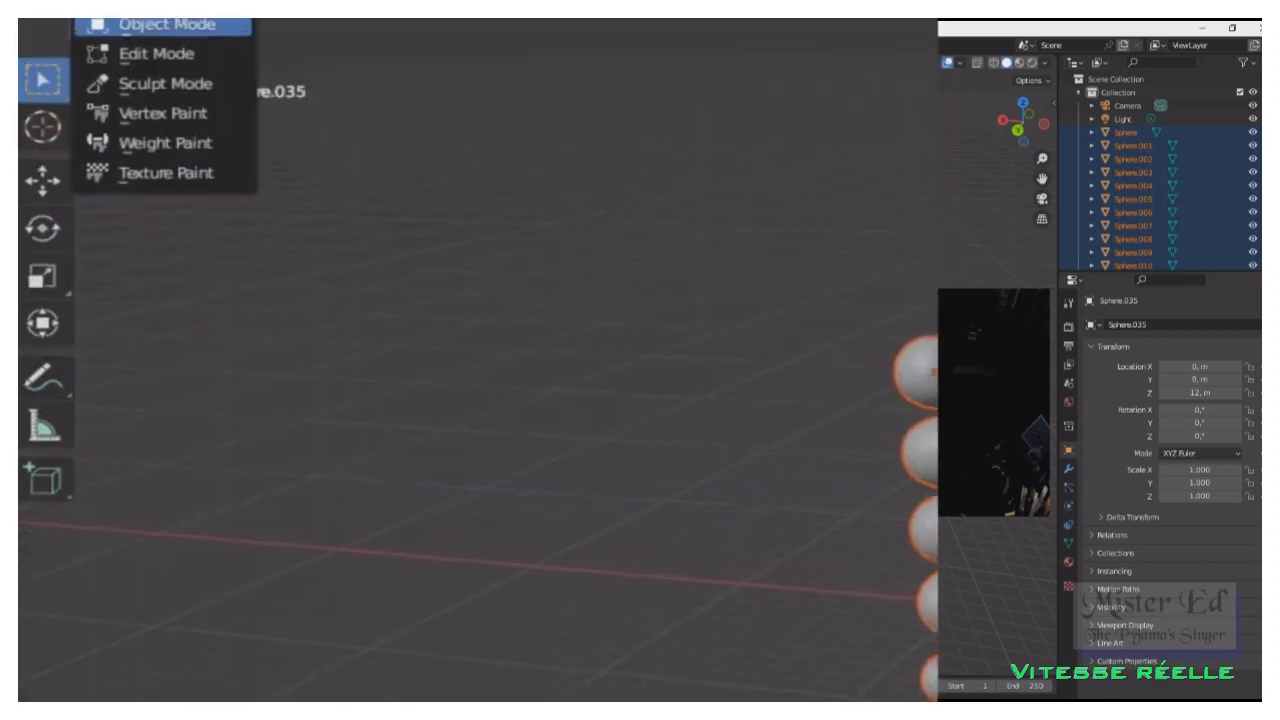
left_click(48, 24)
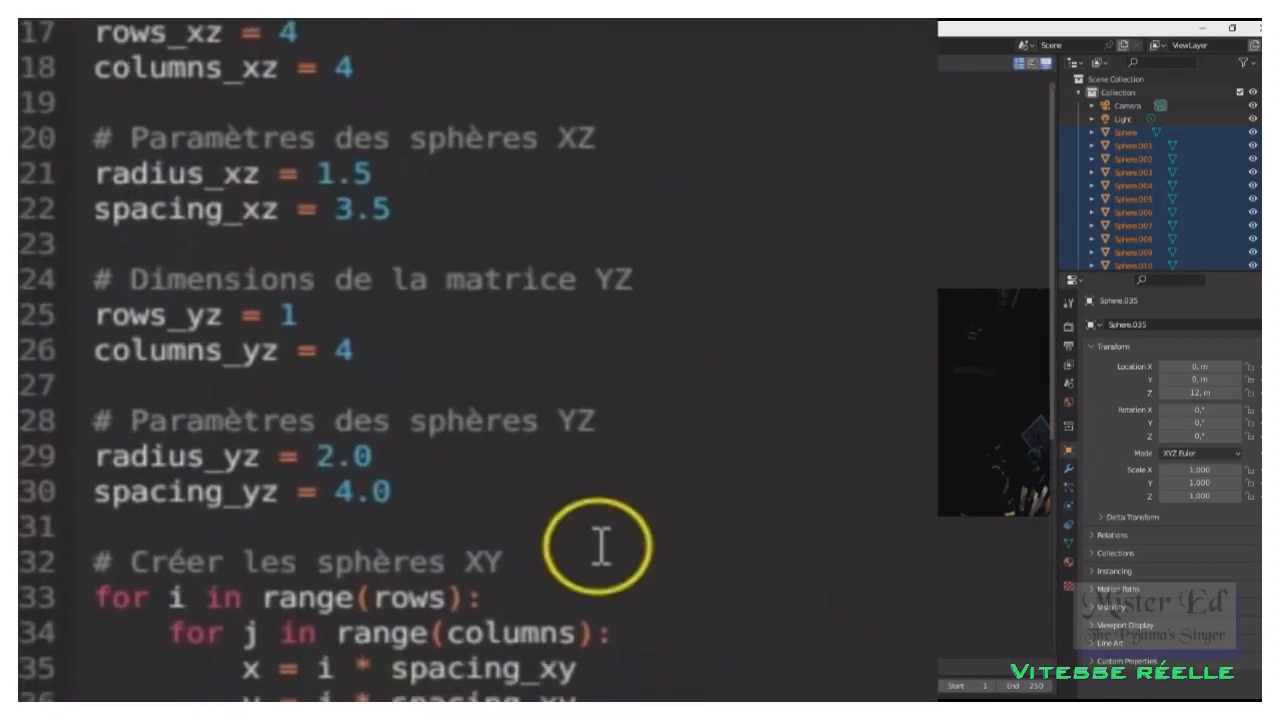
scroll(600, 548, "down", 6)
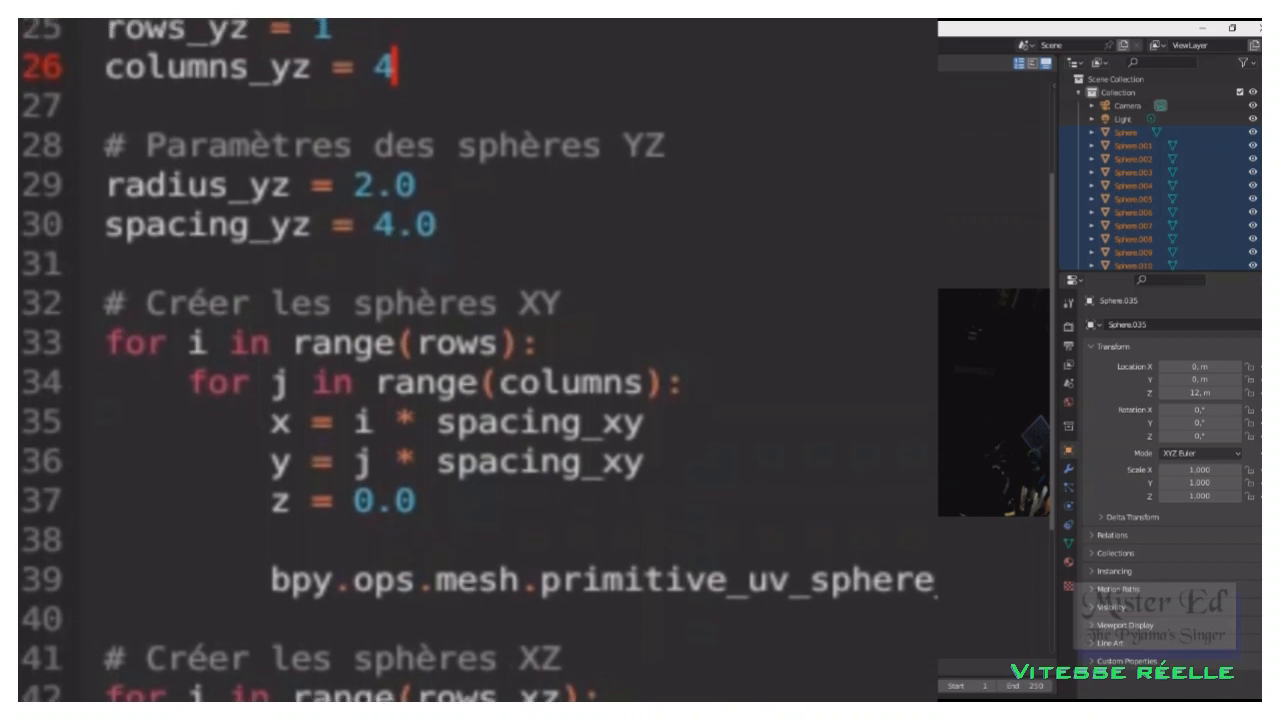
key("Up")
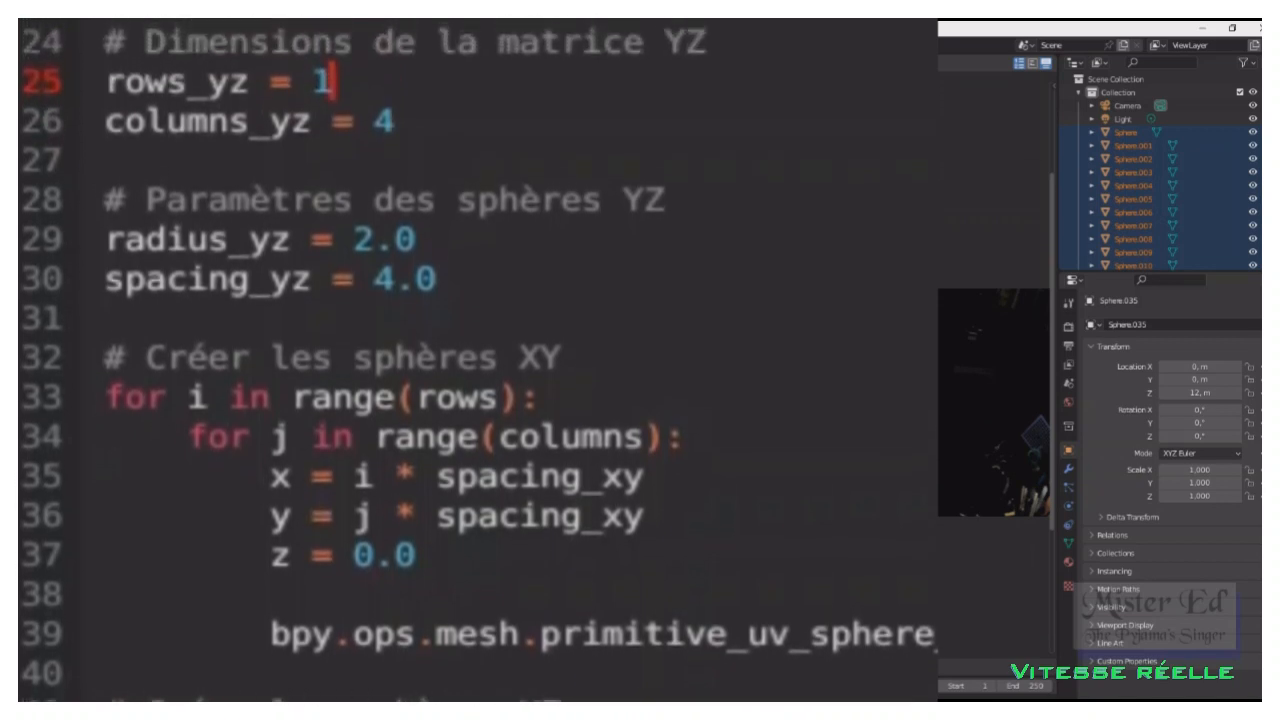
key("BackSpace")
type("4")
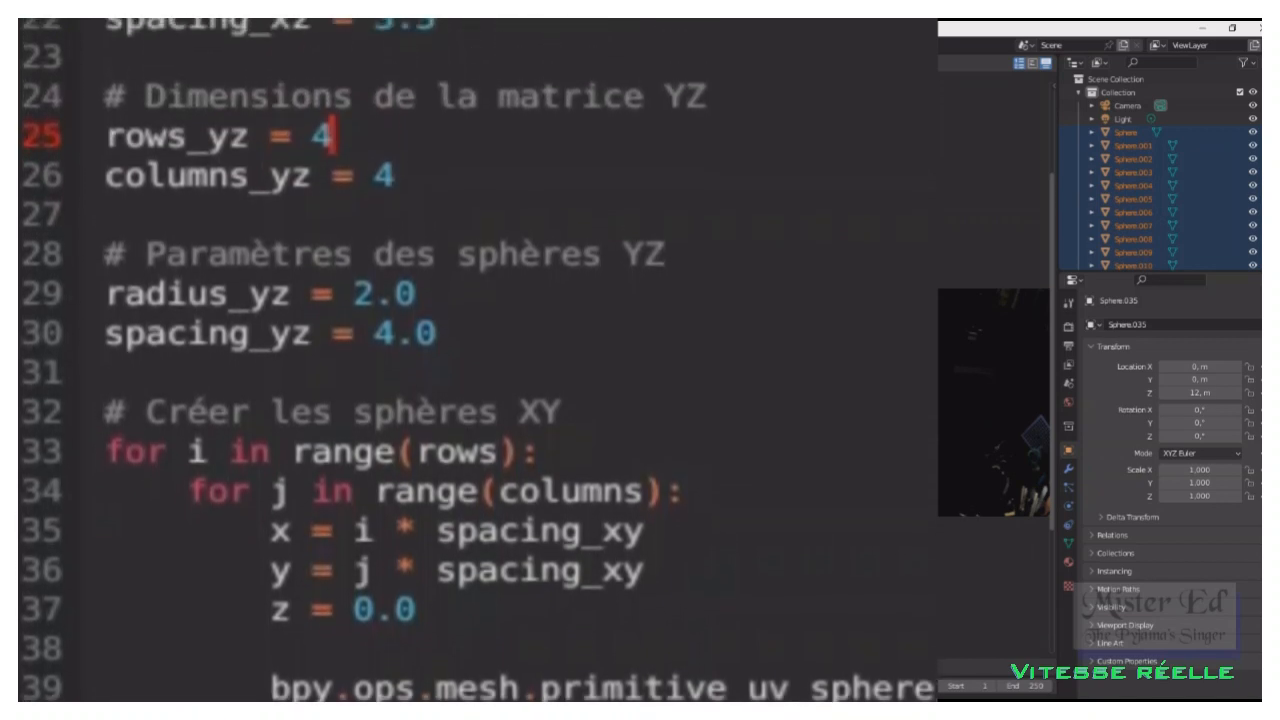
- Review the matrix dimensions and sphere parameters around the edited YZ lines of the script
key("Down")
key("Up")
key("Up")
key("Up")
key("Up")
key("Up")
key("Up")
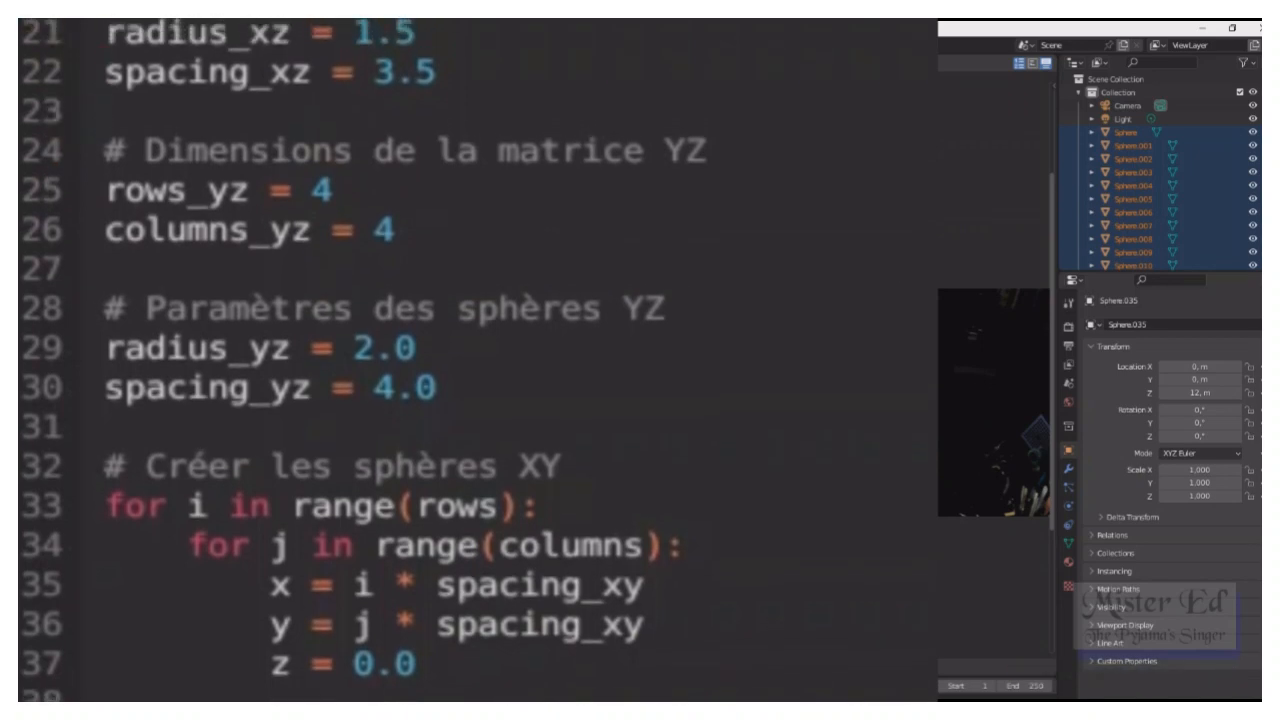
key("Down")
key("Down")
key("Down")
key("Down")
key("Down")
key("Down")
key("Down")
key("Down")
key("Down")
key("Down")
key("Down")
key("Down")
key("Down")
key("Down")
key("Down")
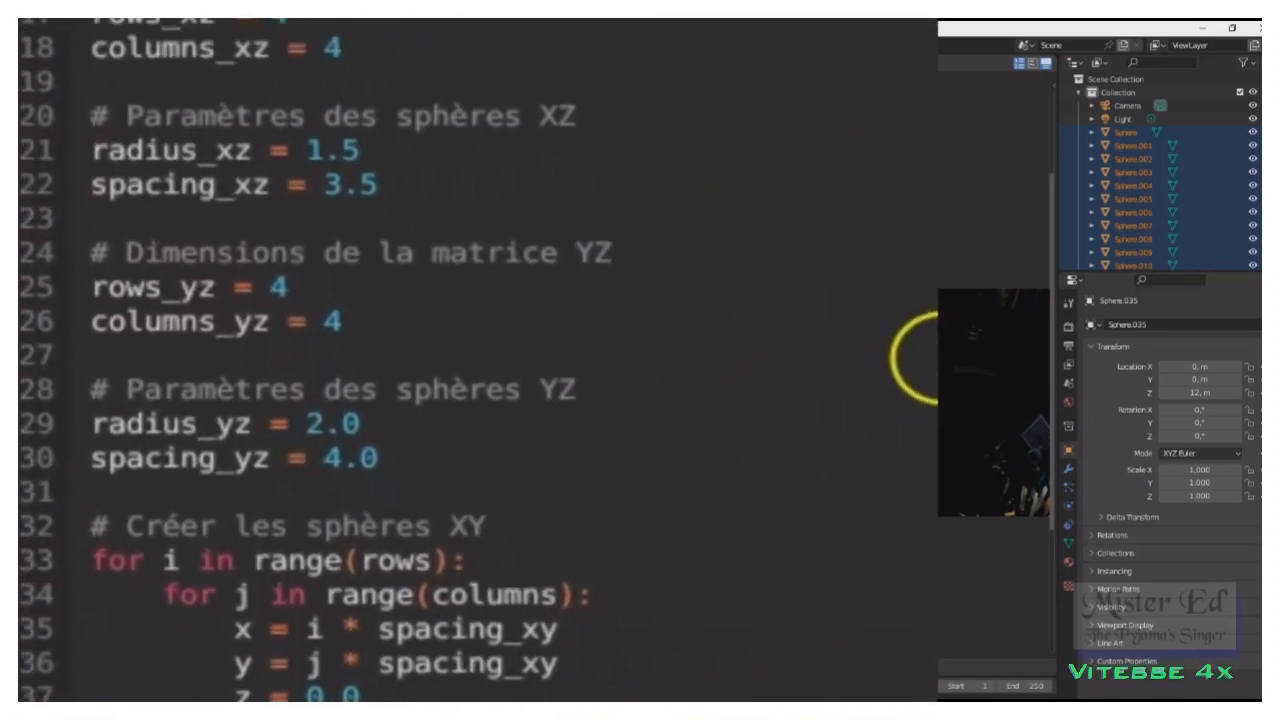